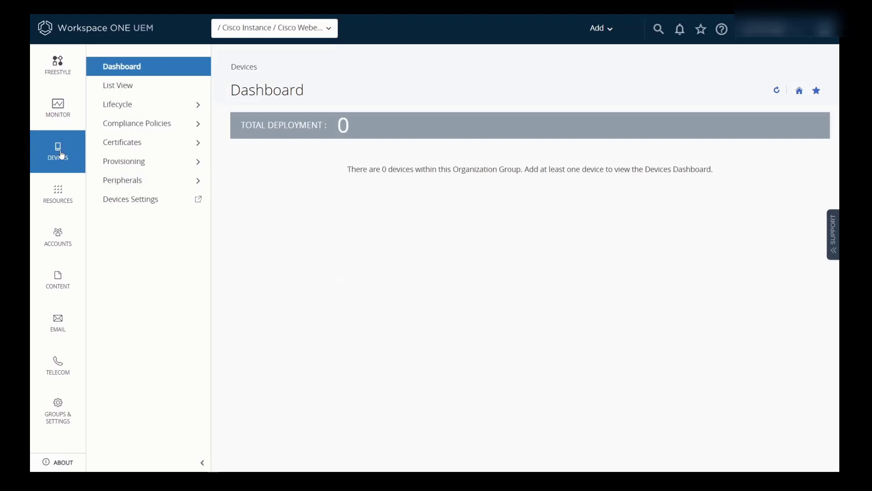
Open Devices Settings from the Devices sidebar to reach the Devices & Users settings
left_click(120, 201)
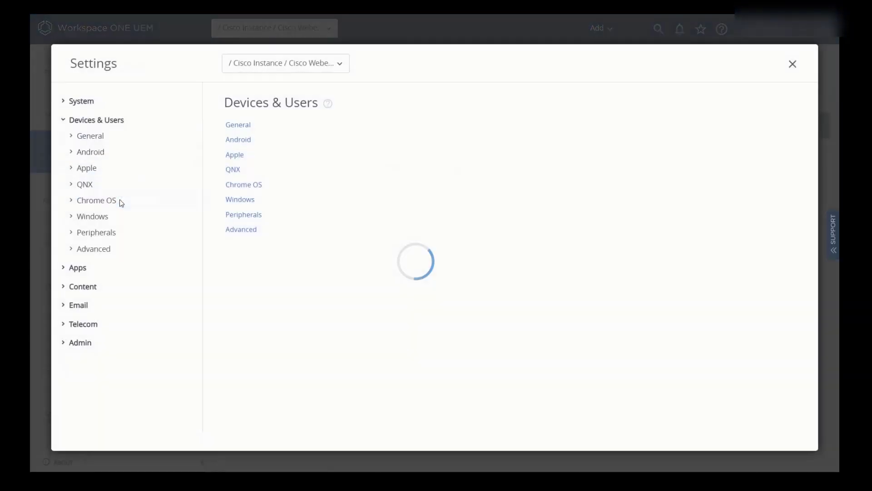
Go to Android > Android EMM Registration and begin registering with Google
left_click(244, 141)
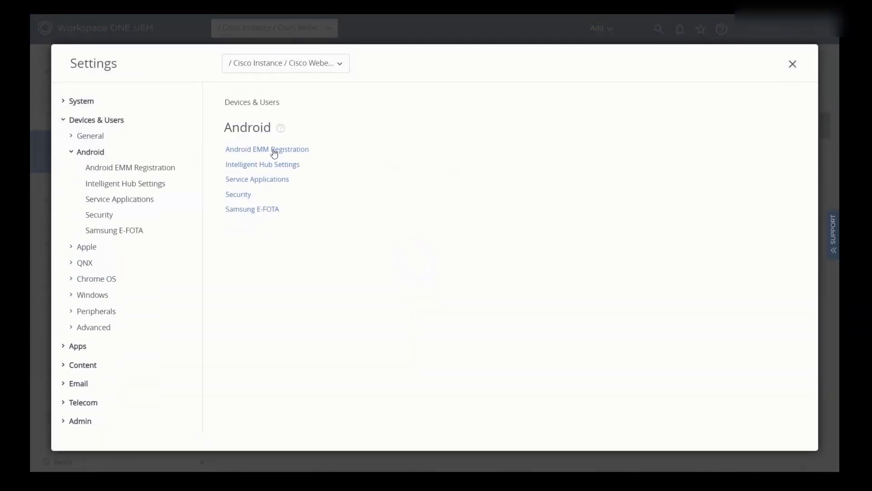
left_click(273, 151)
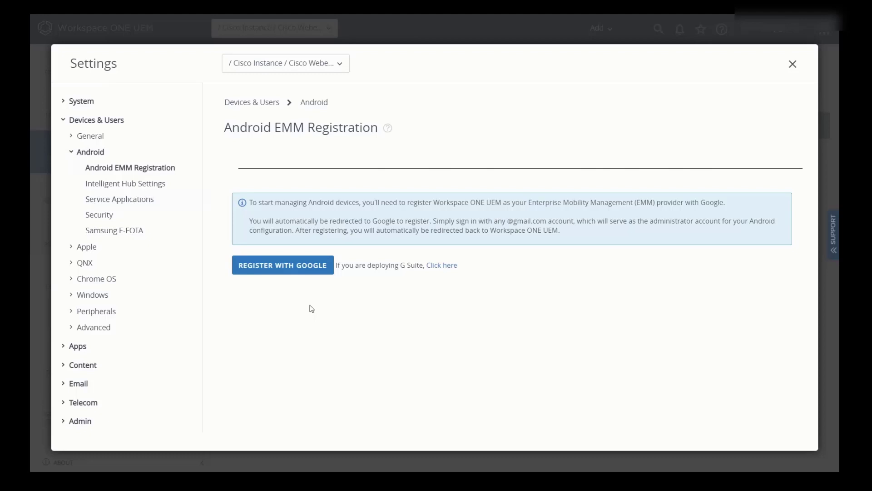
left_click(302, 272)
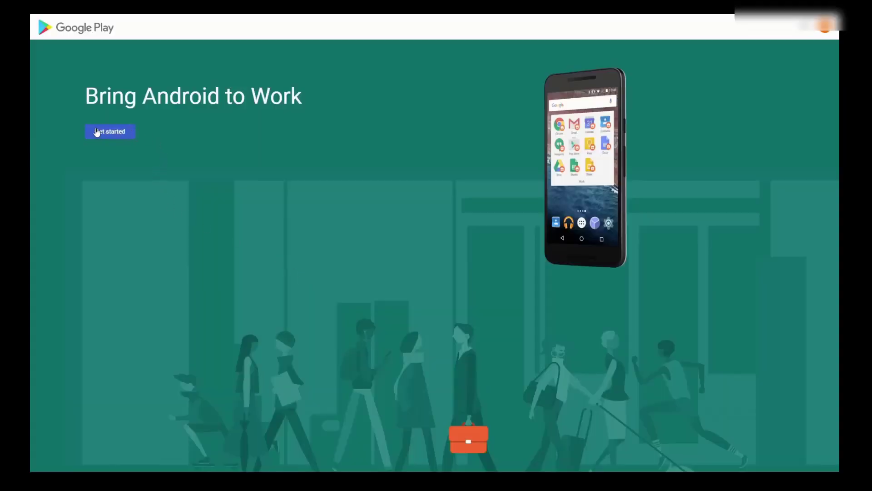
Start the Android enterprise sign-up with business name 'Cisco Test' and fill in the contact details
left_click(115, 136)
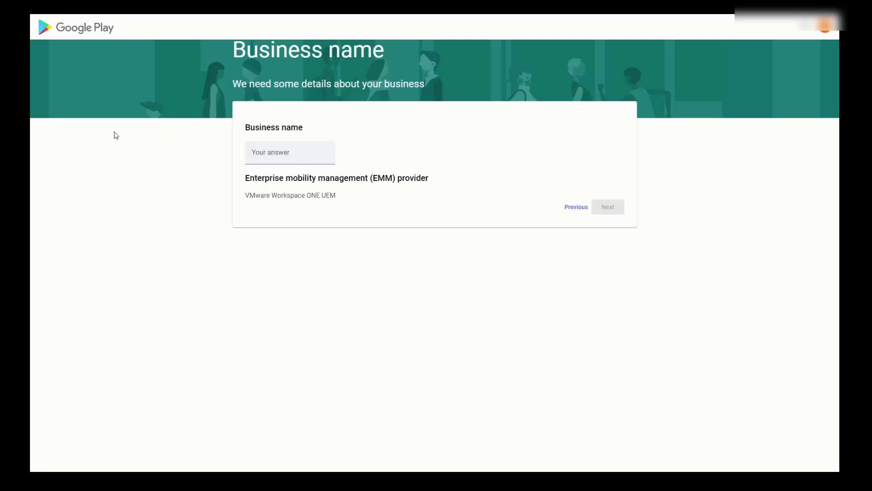
left_click(296, 151)
type("Cisco Test")
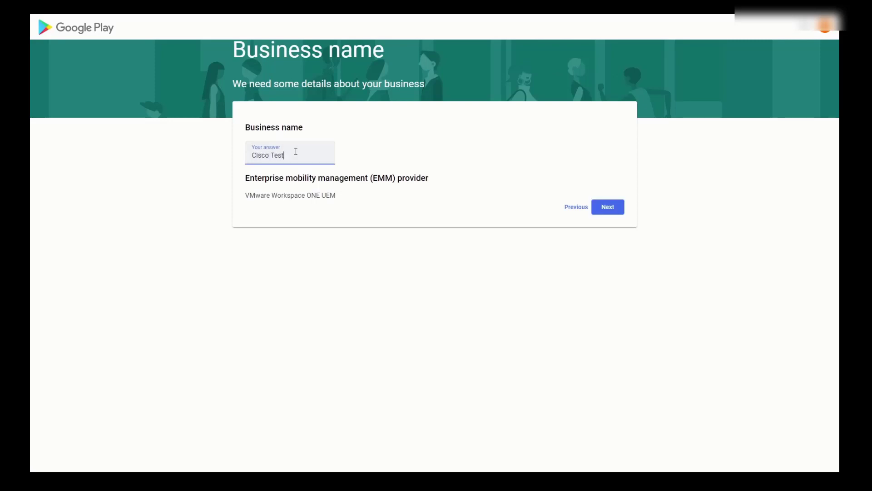
left_click(608, 212)
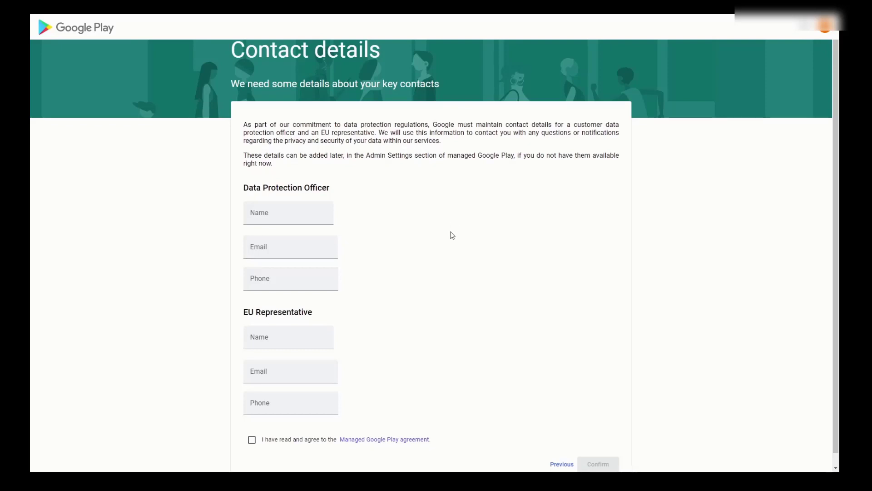
left_click(312, 212)
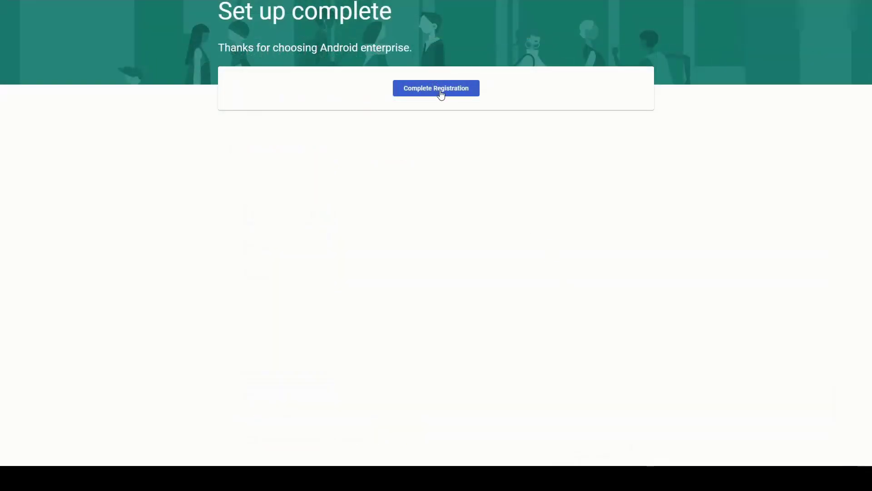
Complete the registration so UEM shows status Successful for enterprise Cisco Test
left_click(435, 93)
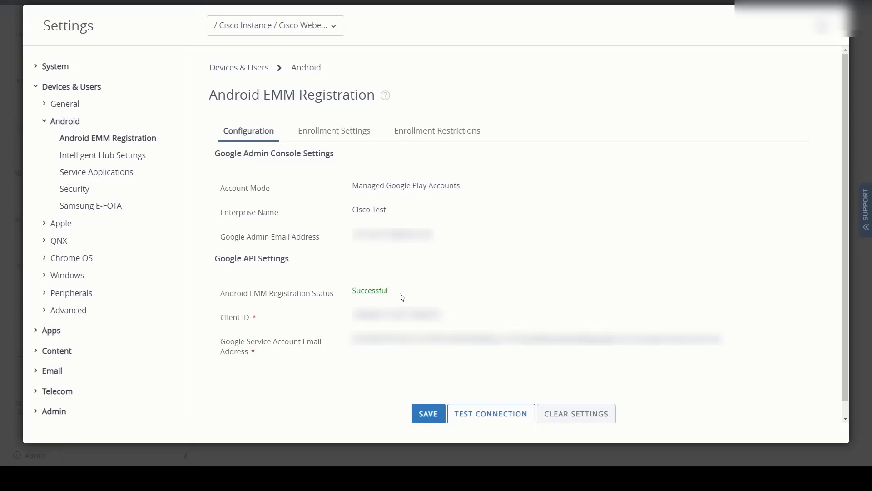
Choose device-based Google accounts in Enrollment Settings and save
left_click(339, 132)
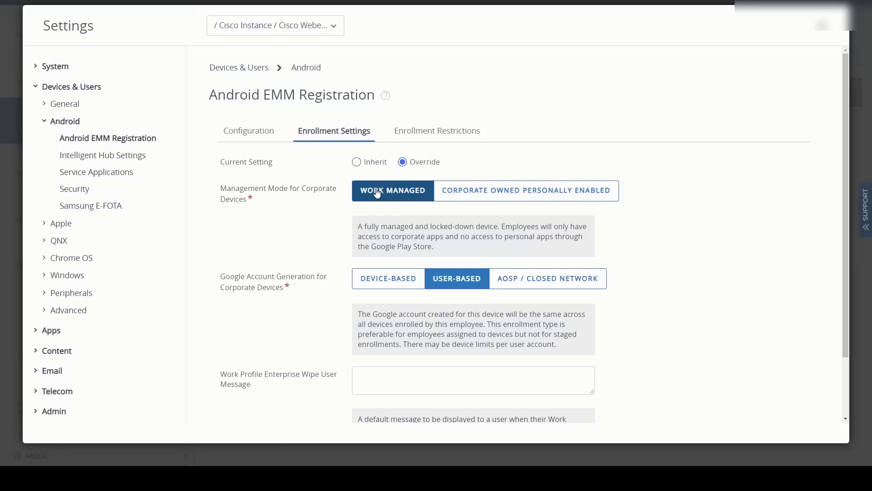
left_click(390, 285)
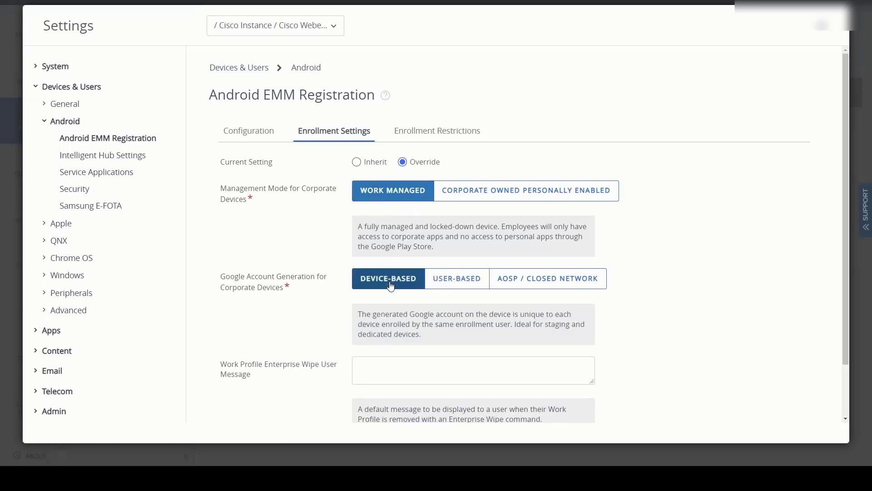
scroll(708, 278, "down", 2)
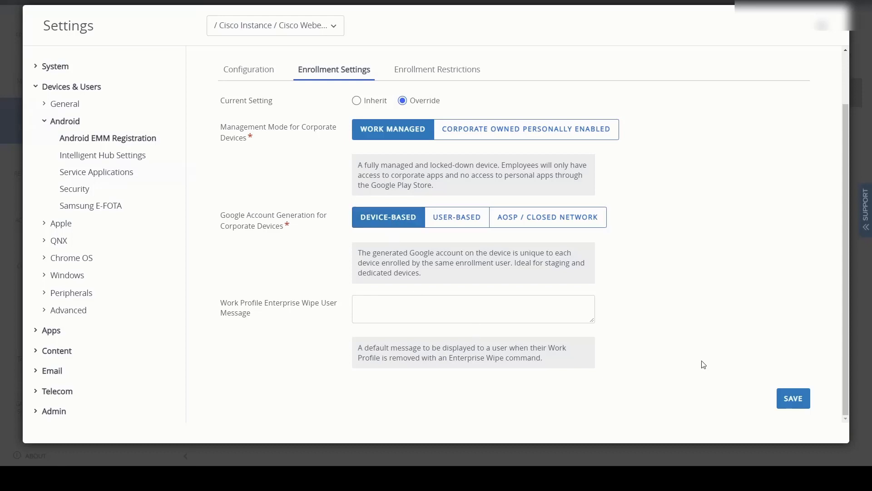
left_click(792, 398)
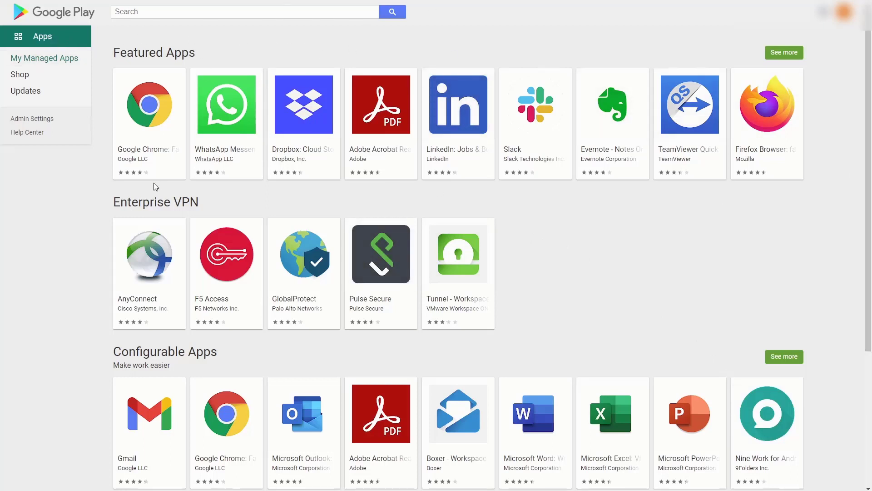
Show the managed Google Play My Managed Apps list, which has no approved apps yet
left_click(46, 59)
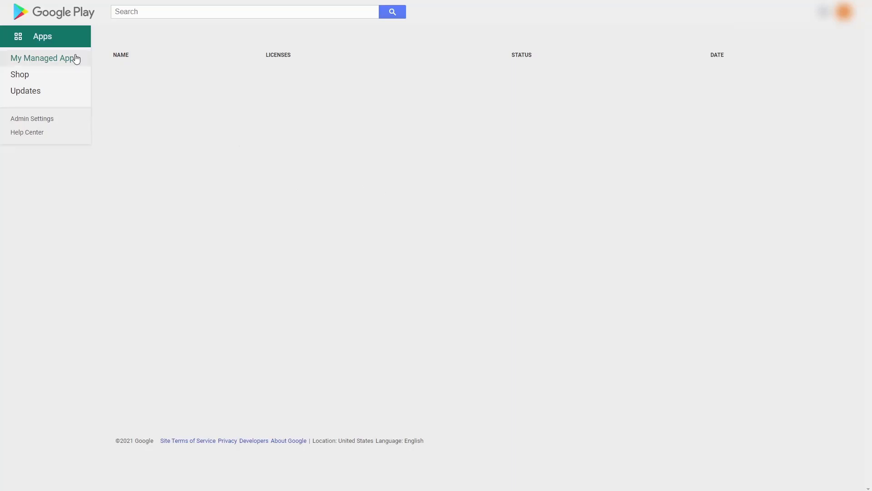
Search the Play apps for 'cisco webex Phone 800'
left_click(50, 40)
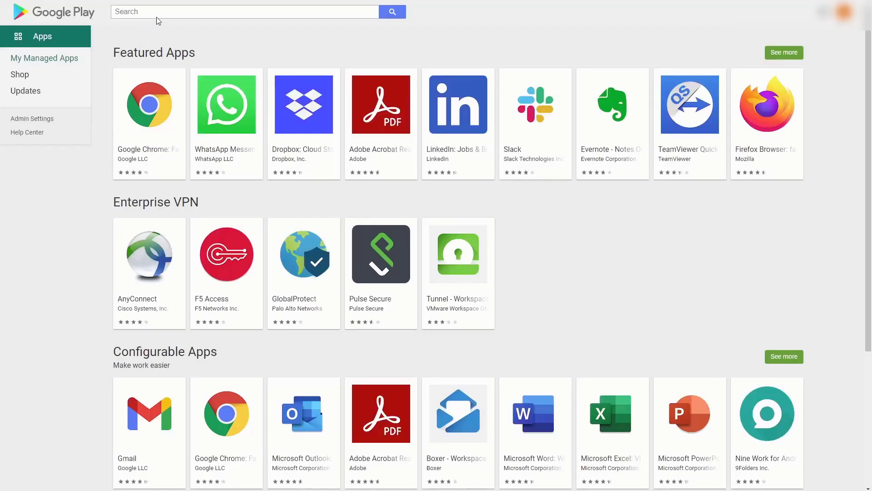
left_click(159, 11)
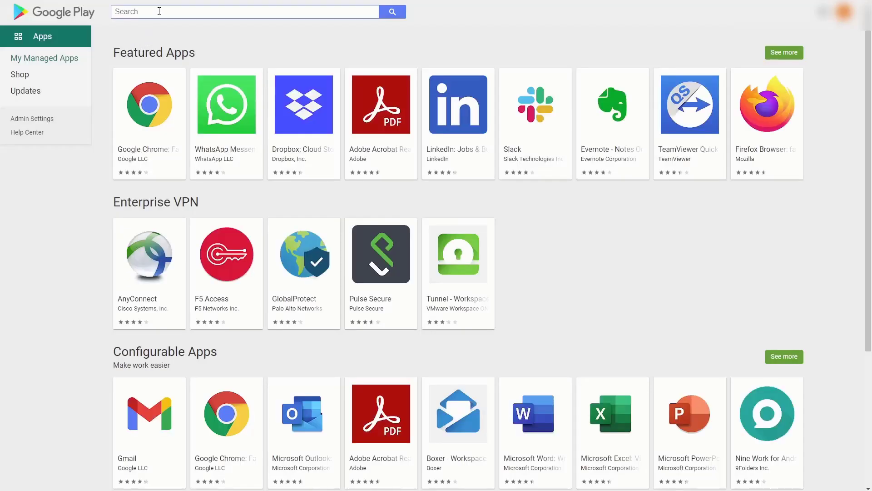
type("Cisco ")
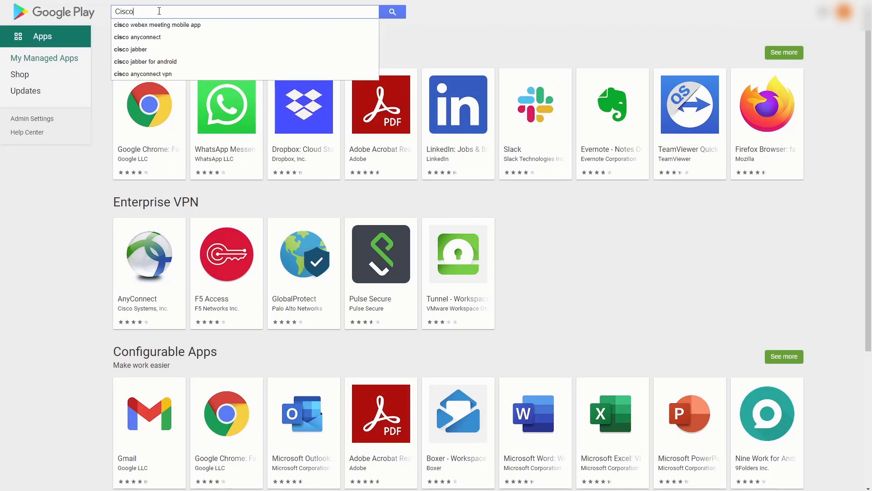
type("Web")
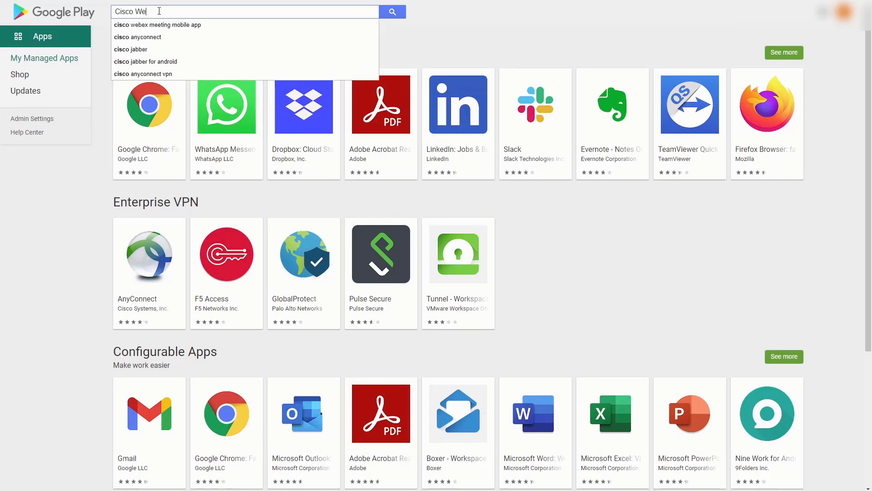
left_click(188, 26)
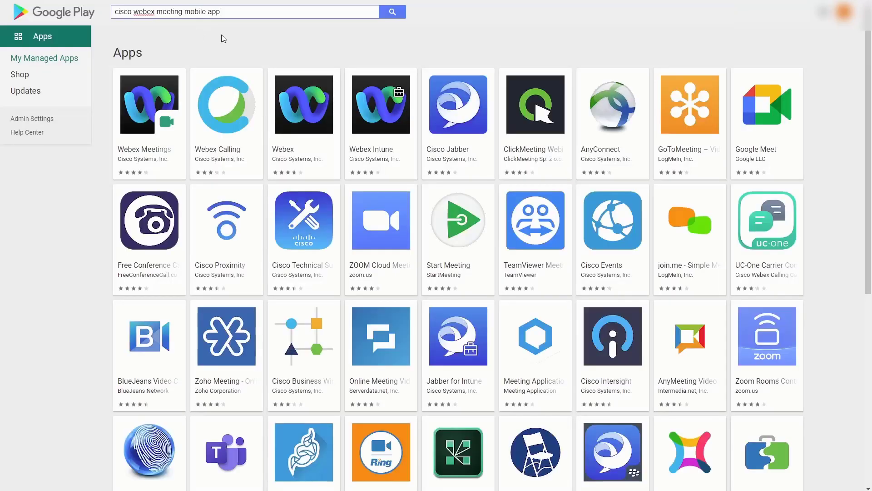
left_click_drag(221, 11, 159, 8)
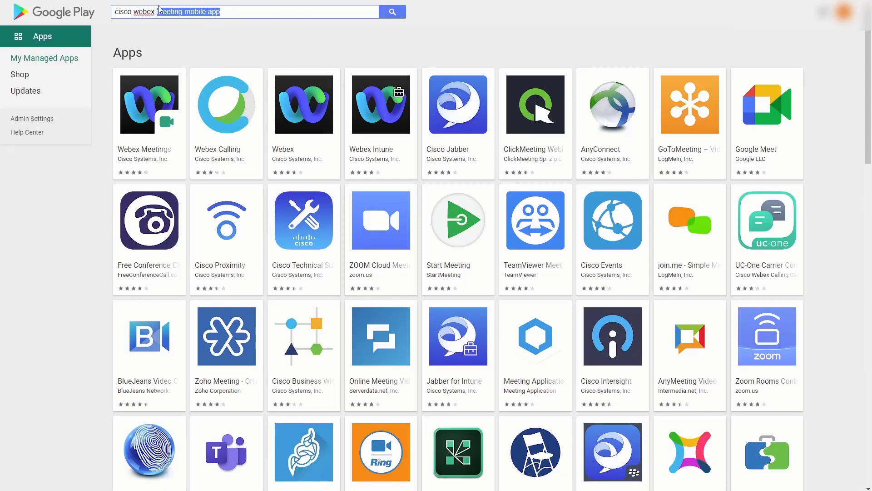
type("phone")
key("Return")
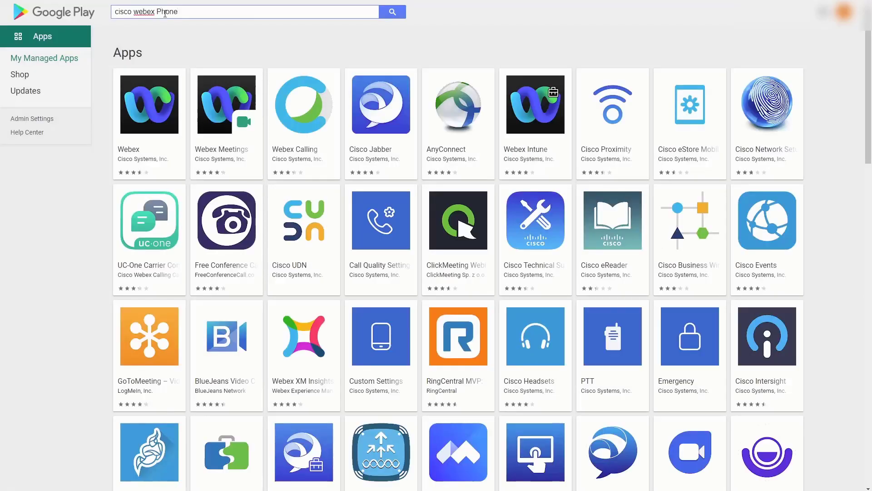
type("800")
key("Return")
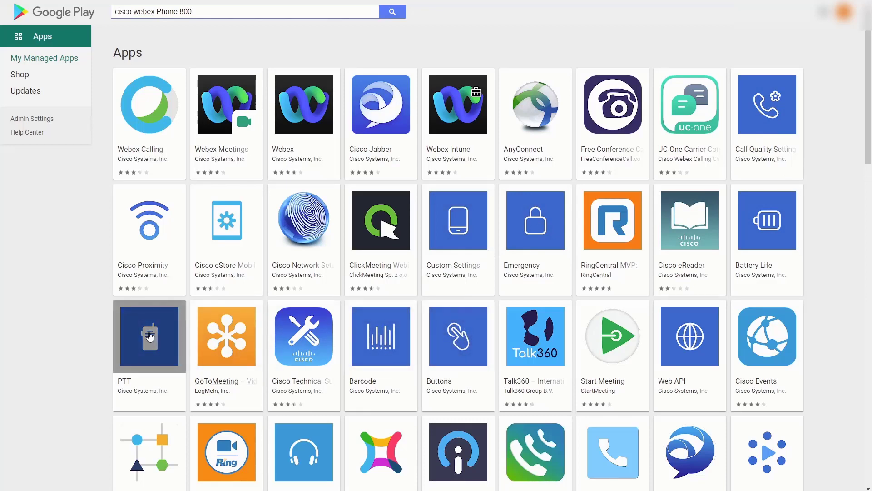
Approve the Call Quality Settings app and return to the Phone 800 results
left_click(771, 114)
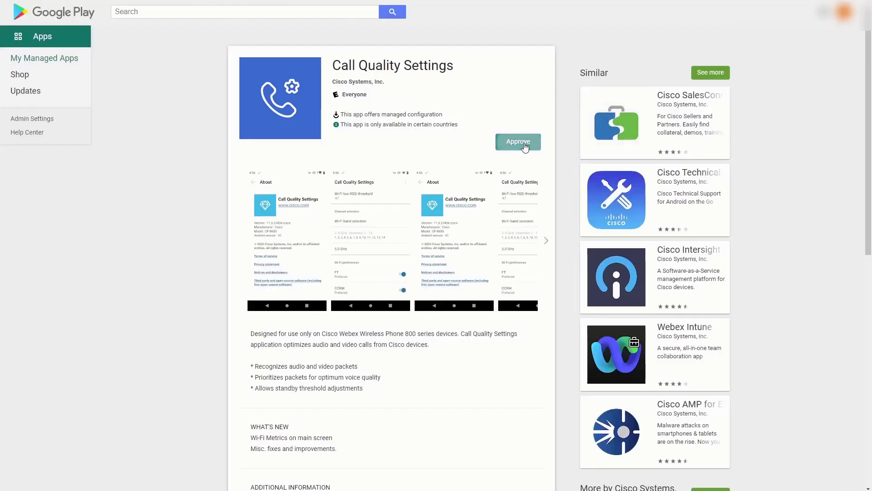
left_click(525, 142)
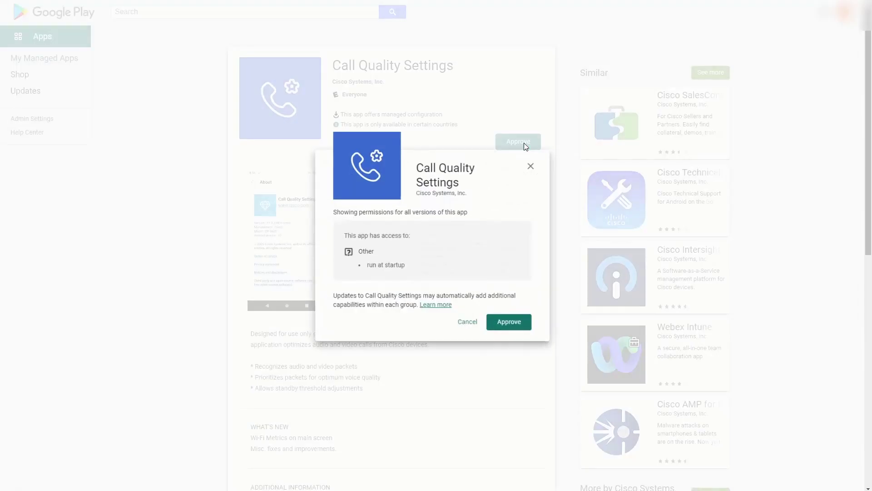
left_click(514, 328)
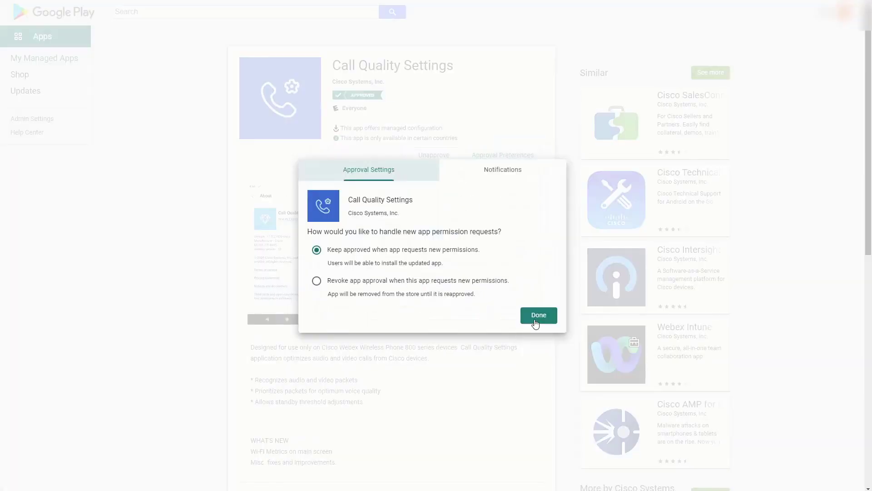
left_click(538, 316)
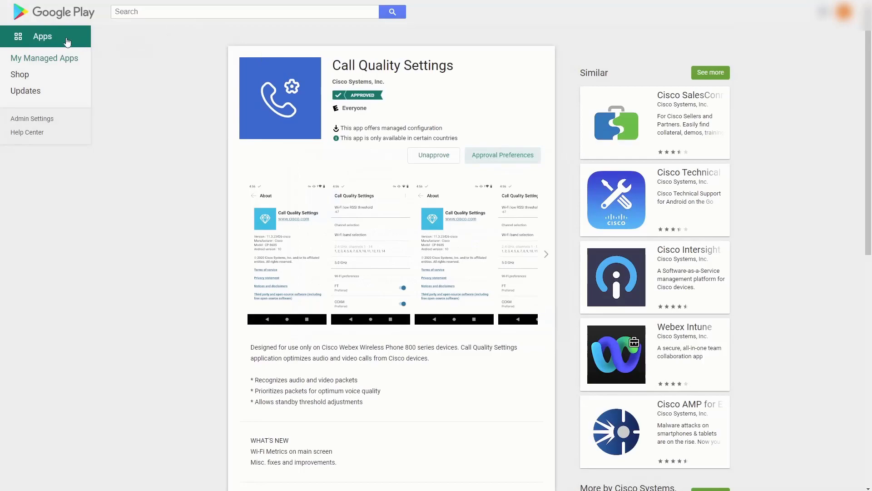
left_click(42, 36)
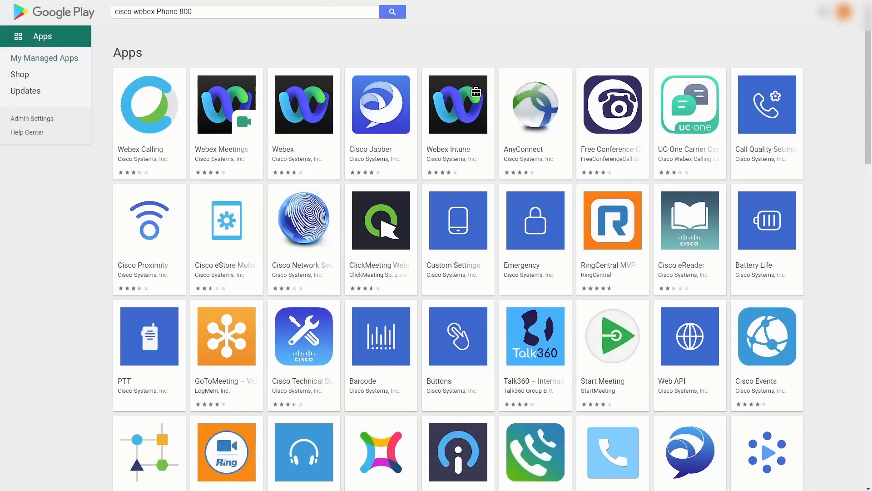
Approve Custom Settings, keeping it approved on new permission requests, then go back
left_click(456, 225)
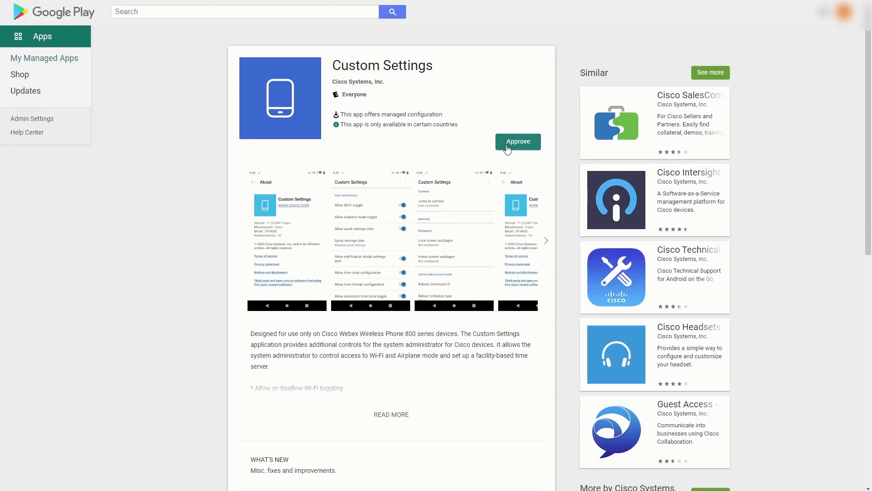
left_click(507, 146)
left_click(520, 354)
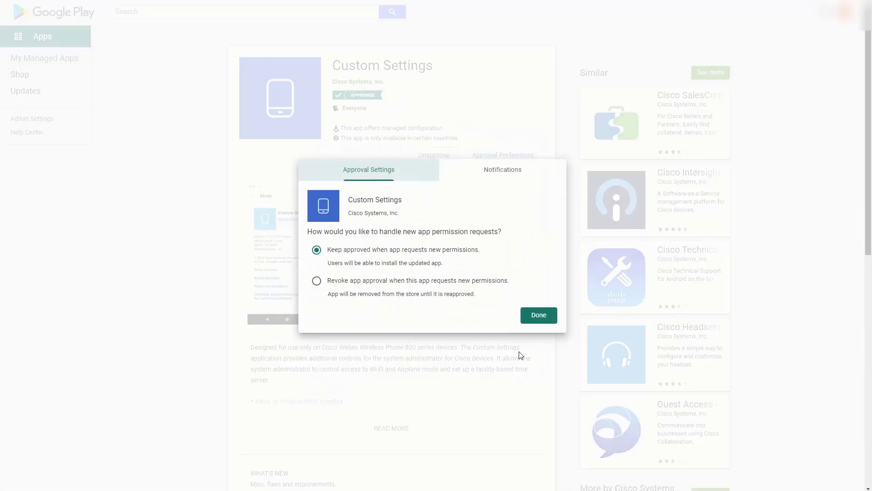
left_click(538, 315)
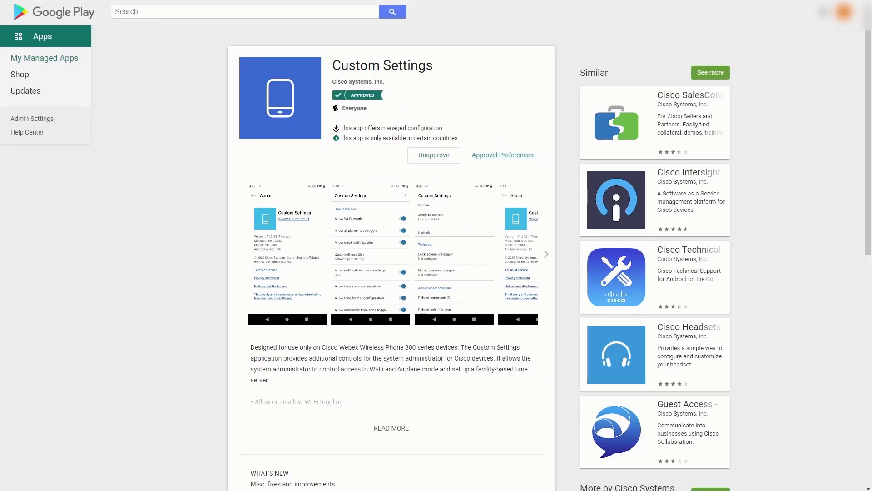
key("alt+Left")
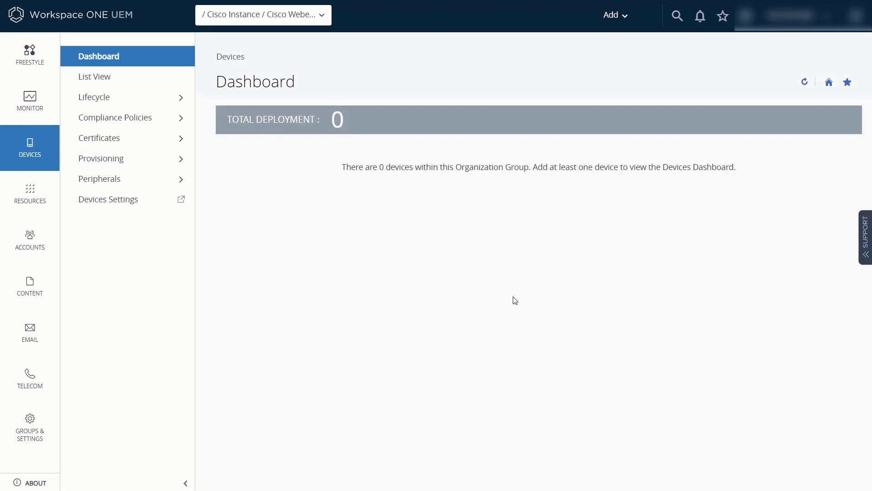
Add a public Android application with Import From Play as the source
left_click(281, 114)
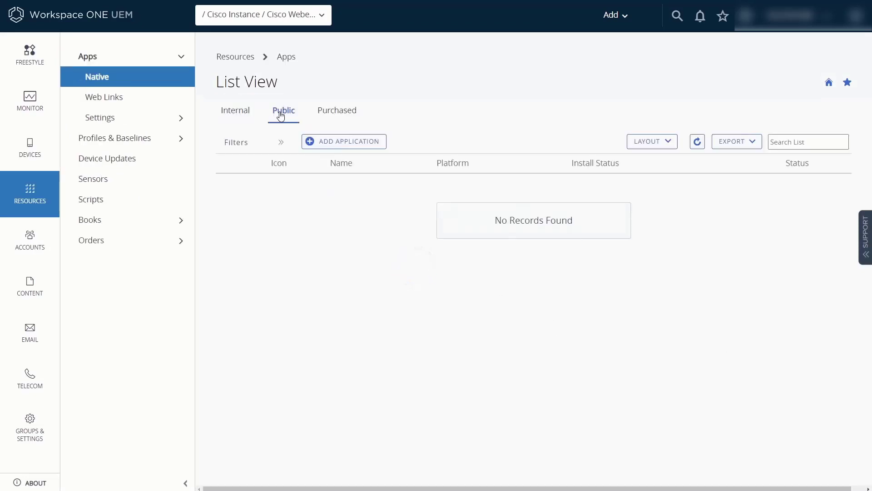
left_click(350, 144)
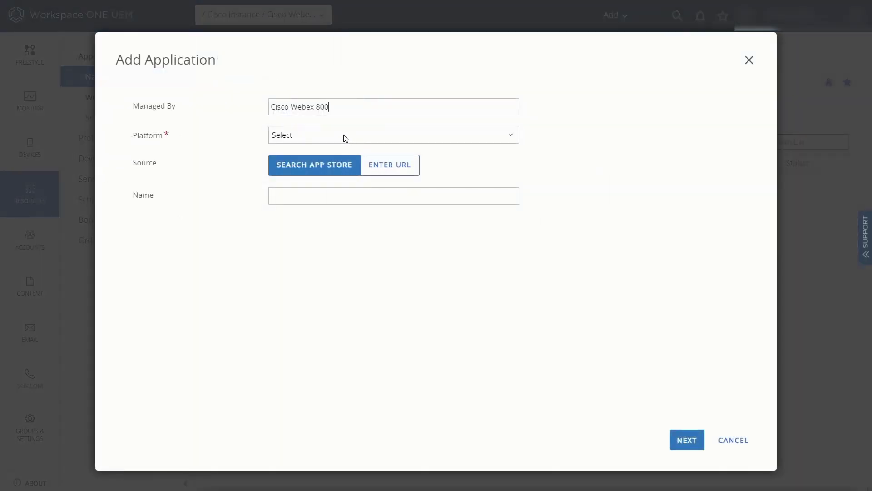
left_click(335, 169)
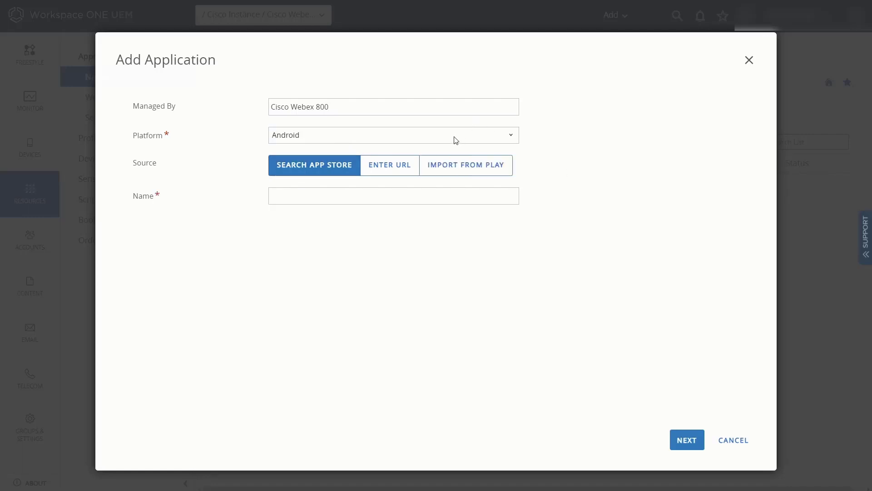
left_click(476, 167)
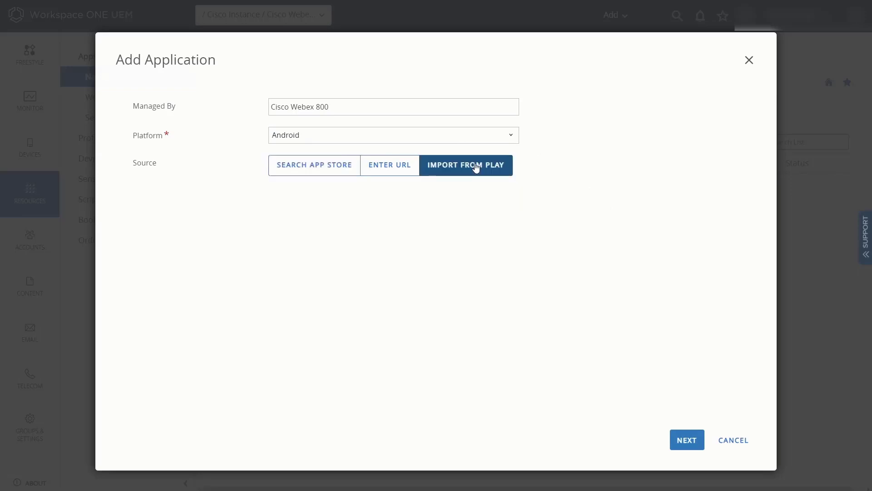
Continue to the import step and import all eight approved Cisco apps, including Custom Settings
left_click(685, 439)
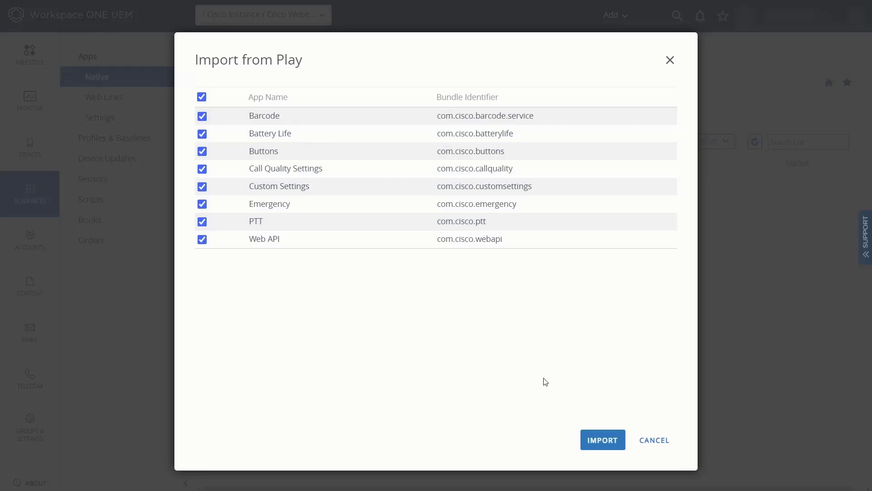
left_click(602, 444)
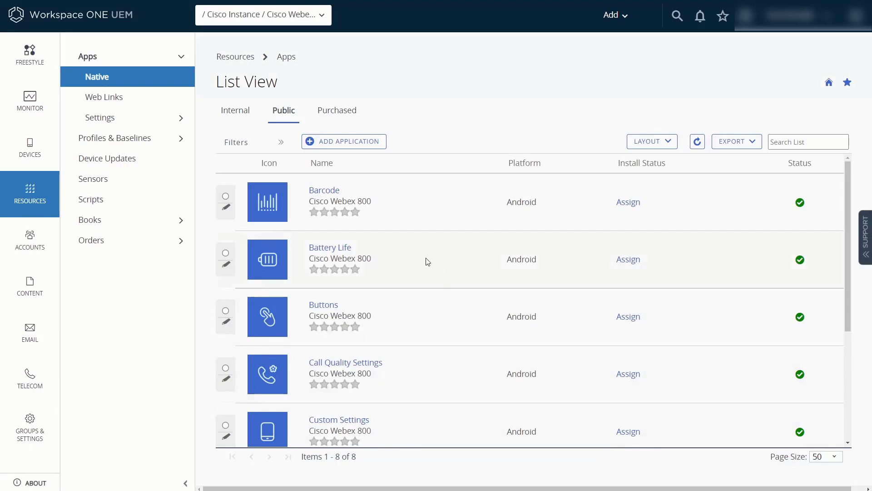
Find Custom Settings in the Public apps list and open it for editing and assignment
scroll(426, 259, "down", 4)
scroll(426, 259, "up", 4)
scroll(443, 346, "down", 2)
scroll(439, 332, "down", 2)
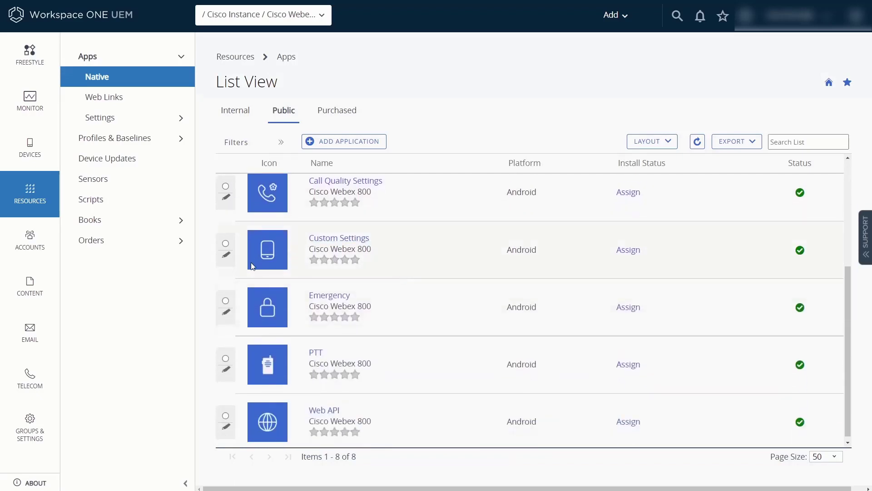
left_click(226, 256)
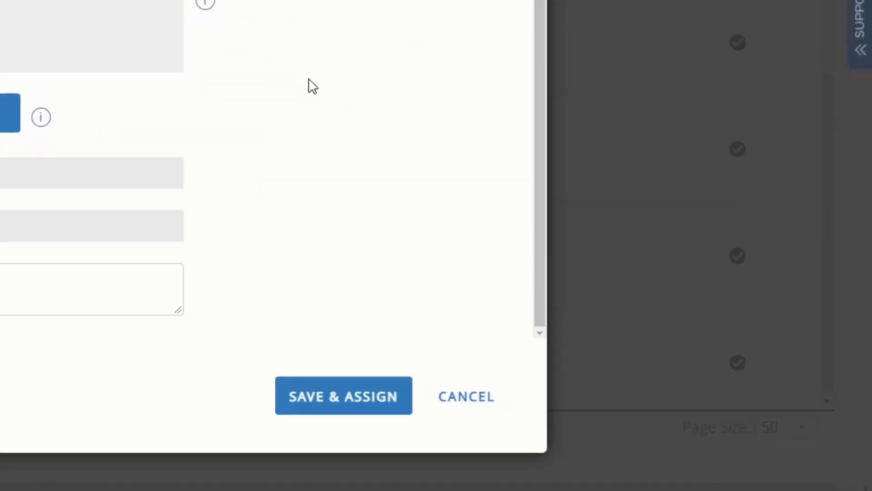
scroll(307, 78, "up", 3)
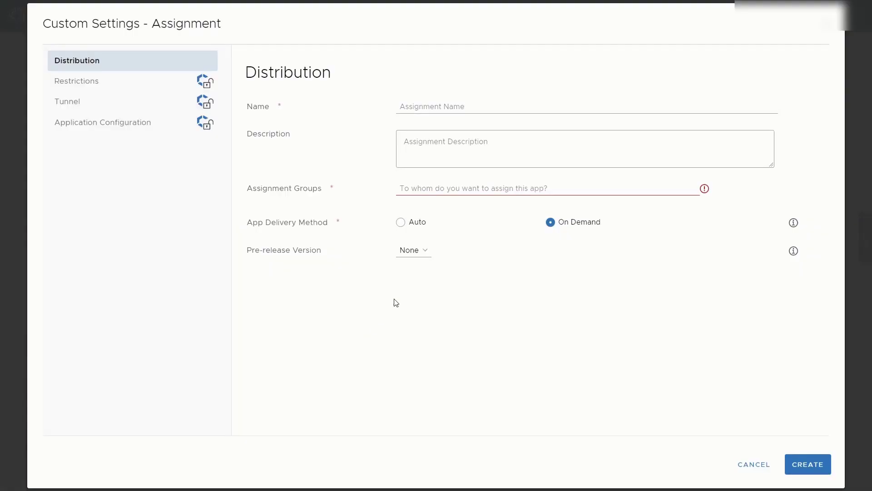
Target the Cisco Webex 800 assignment group with Auto delivery
left_click(448, 188)
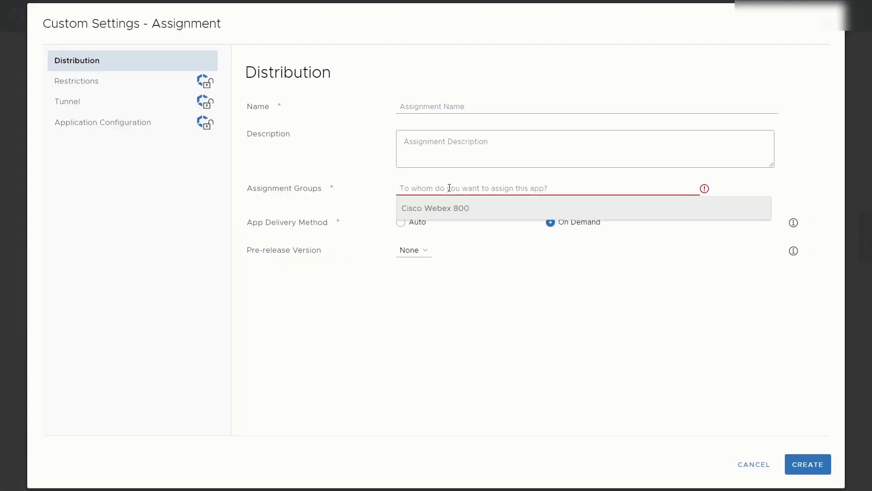
left_click(457, 209)
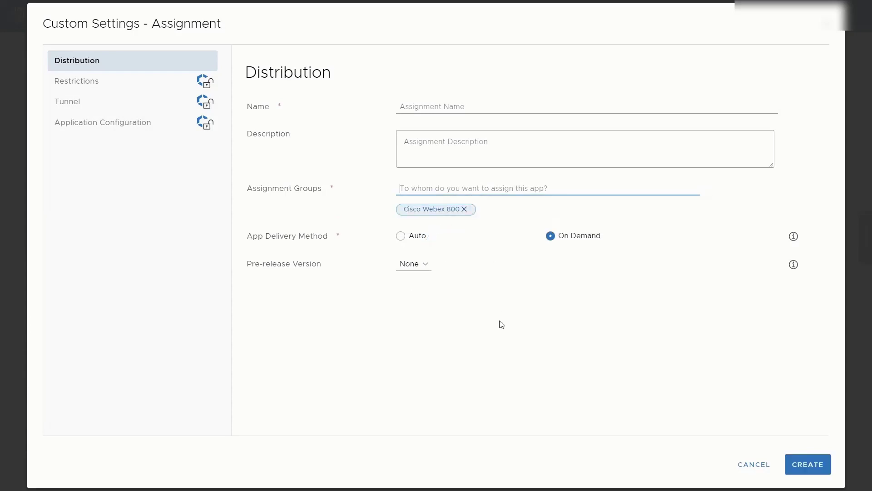
left_click(401, 240)
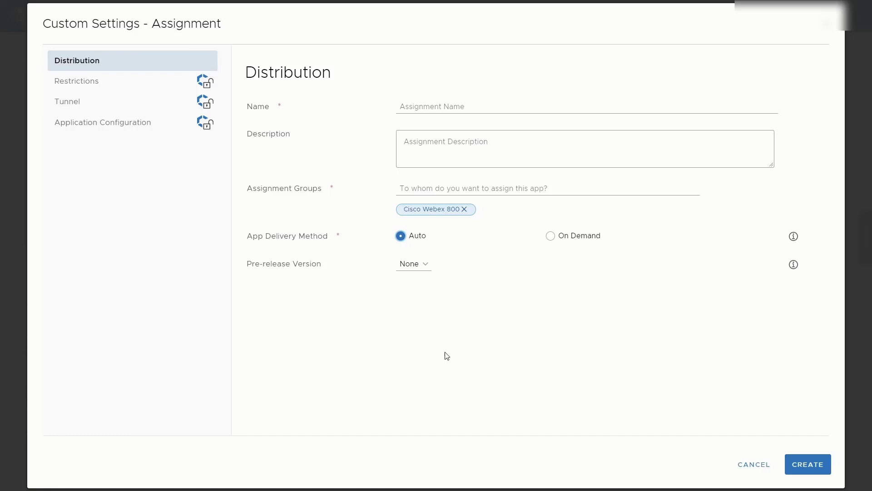
key("Return")
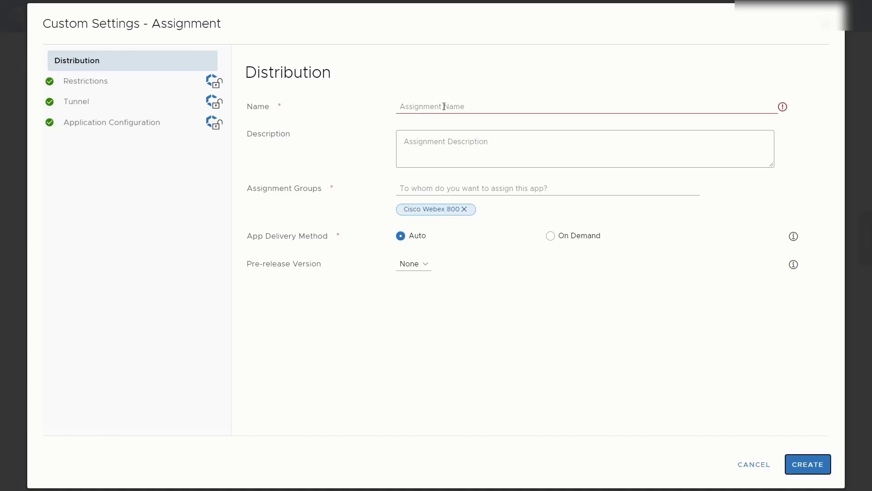
Name the assignment 'Cisco Webex 800'
left_click(445, 106)
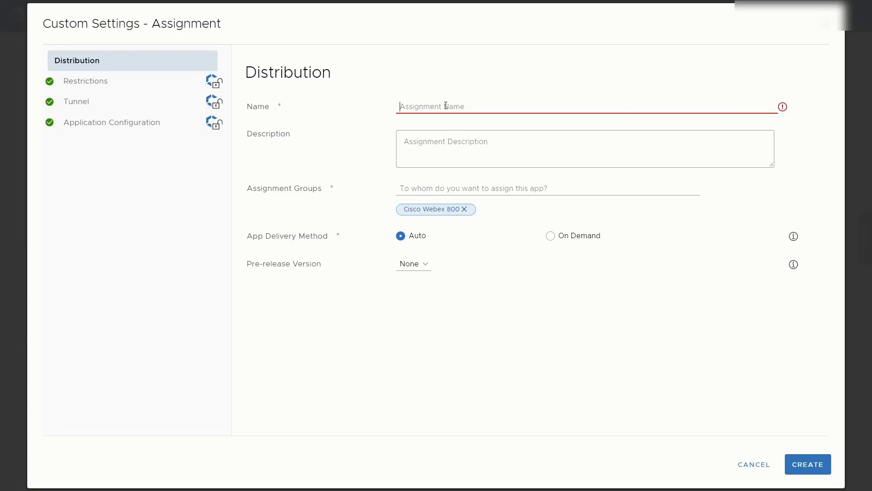
type("isco")
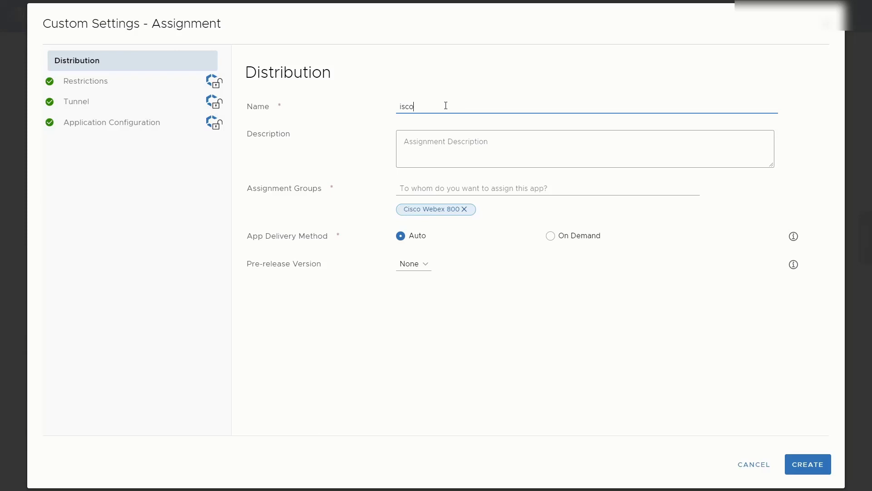
key("BackSpace")
key("BackSpace")
key("BackSpace")
key("BackSpace")
type("Cisco Webex 800")
Under Application Configuration, turn Send Configuration on and show the Custom Settings categories
left_click(116, 128)
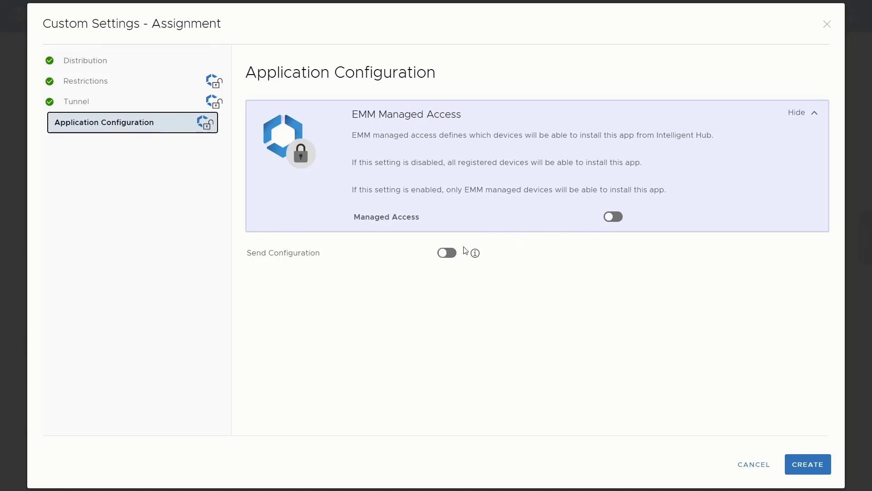
left_click(449, 253)
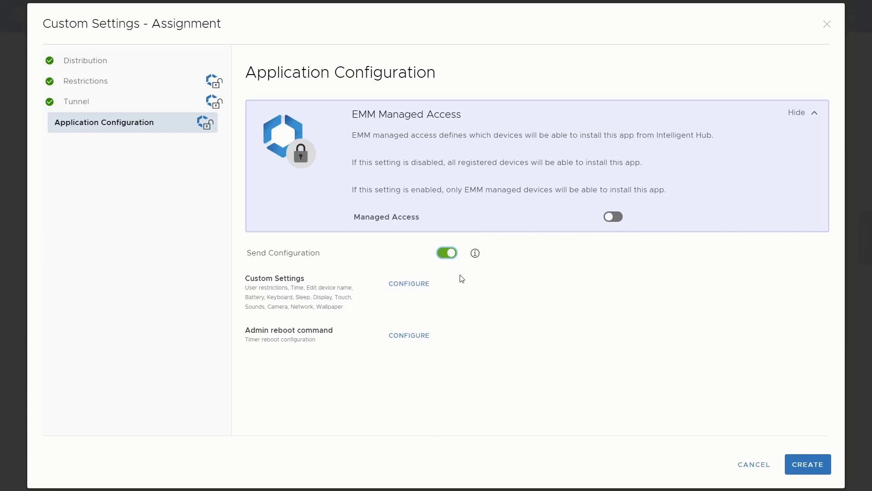
left_click(423, 285)
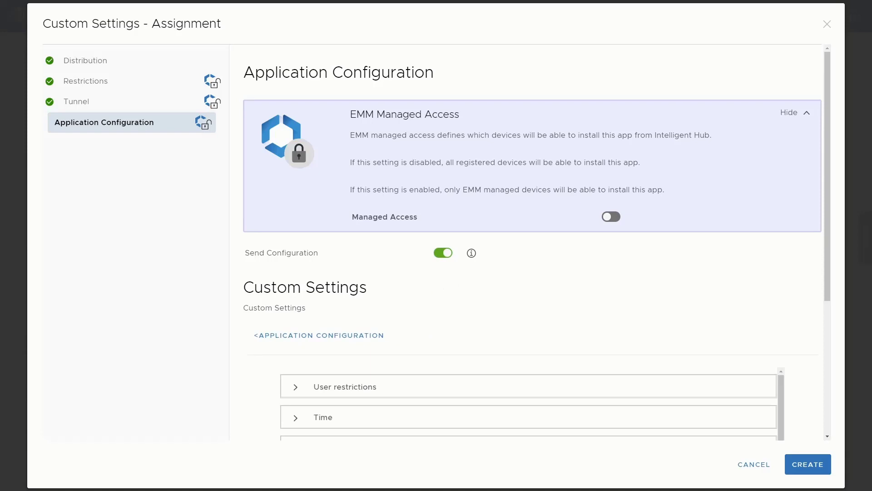
scroll(792, 314, "down", 5)
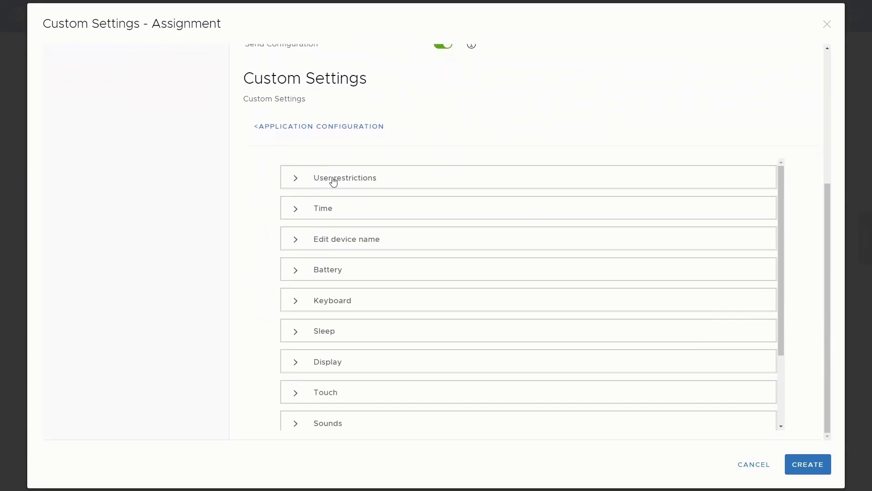
In User restrictions, disable the Wi-Fi toggle, airplane mode toggle and quick settings tiles
left_click(294, 178)
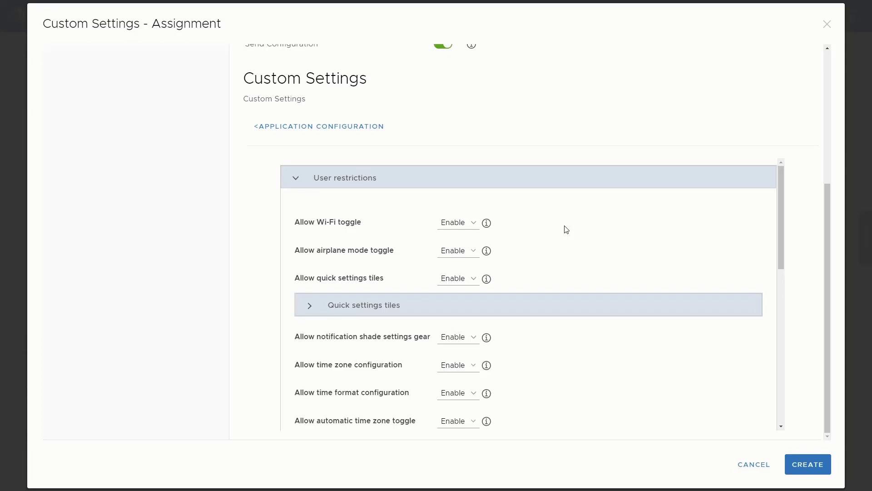
left_click(458, 223)
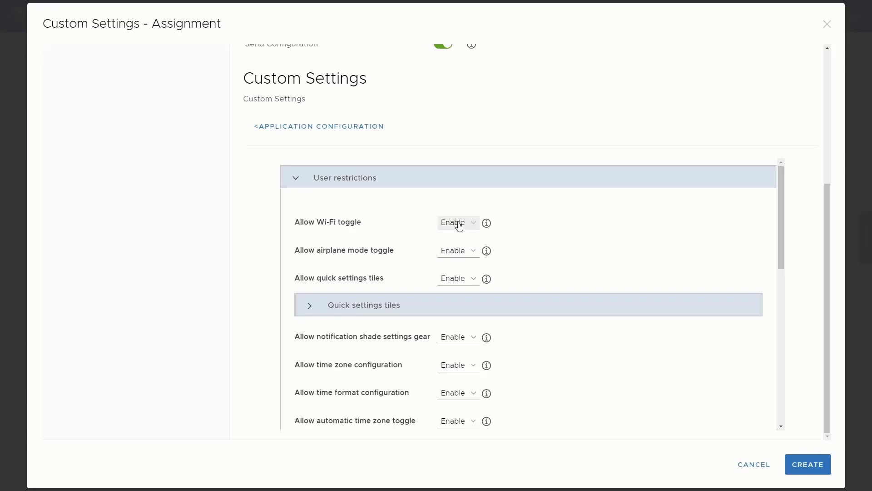
left_click(450, 254)
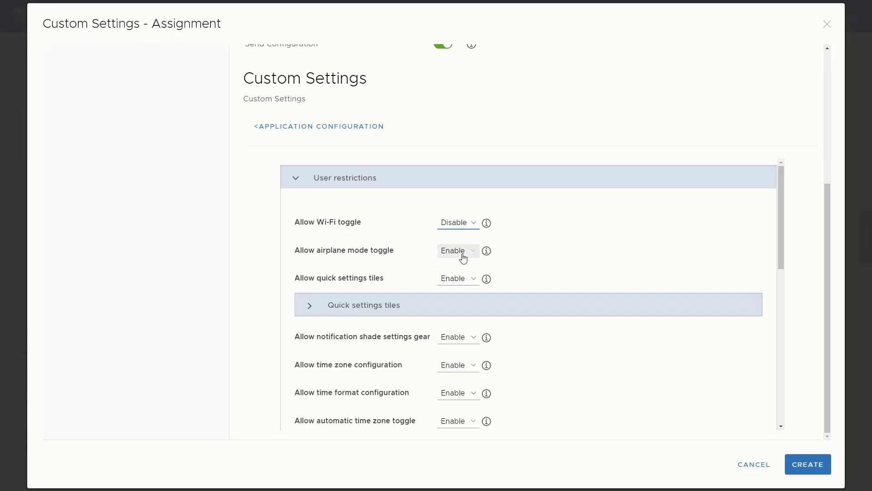
left_click(462, 282)
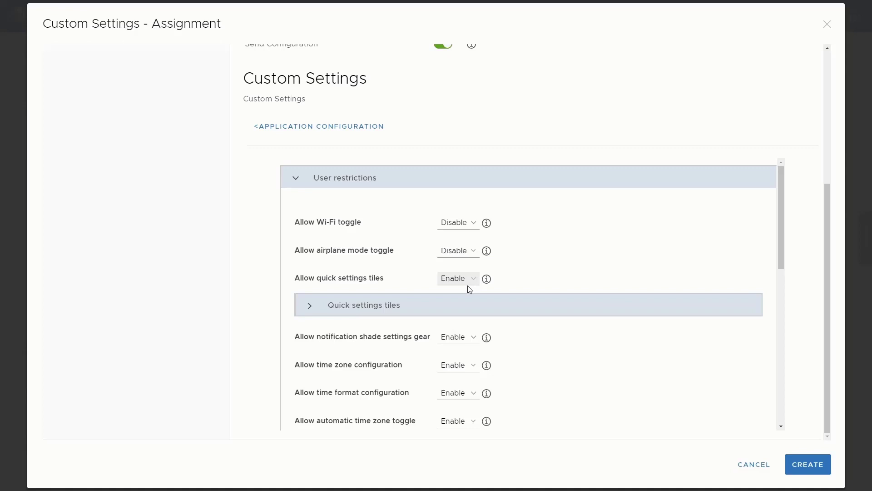
left_click(468, 313)
scroll(548, 313, "down", 2)
scroll(547, 313, "down", 1)
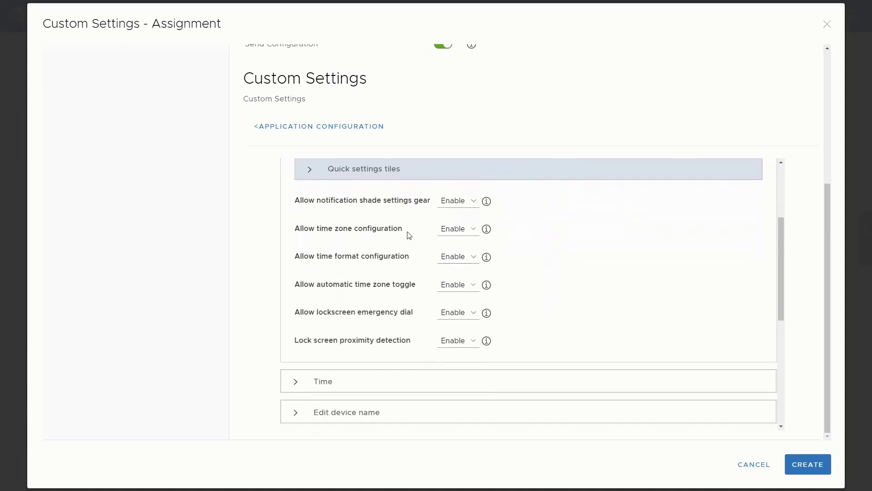
Disable the notification shade settings gear, time zone, time format and automatic time zone toggle
left_click(475, 204)
left_click(462, 232)
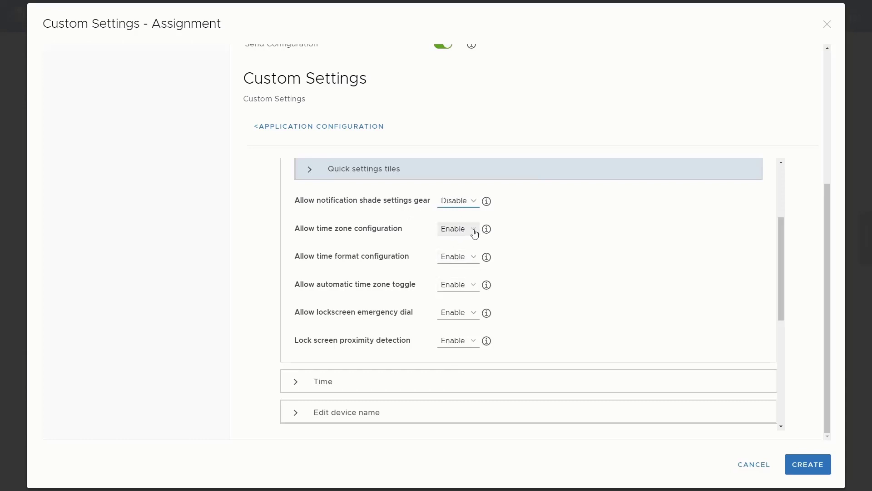
left_click(474, 234)
left_click(468, 258)
left_click(472, 259)
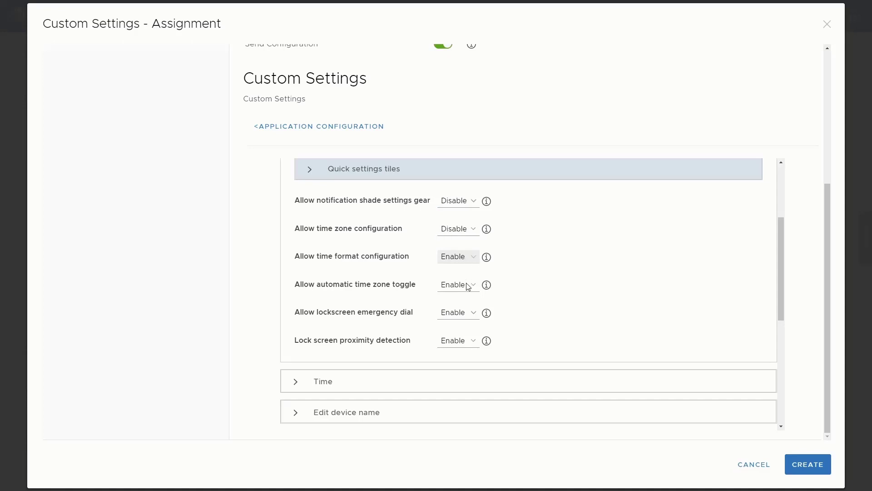
left_click(467, 285)
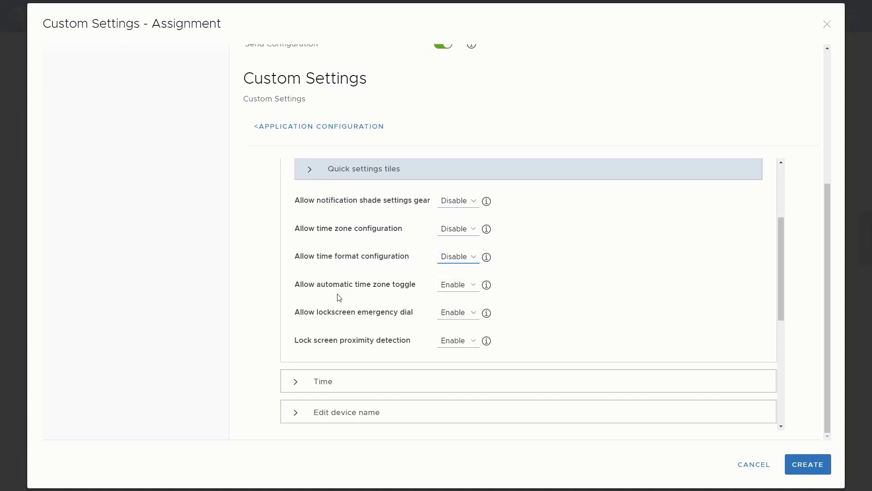
left_click(470, 288)
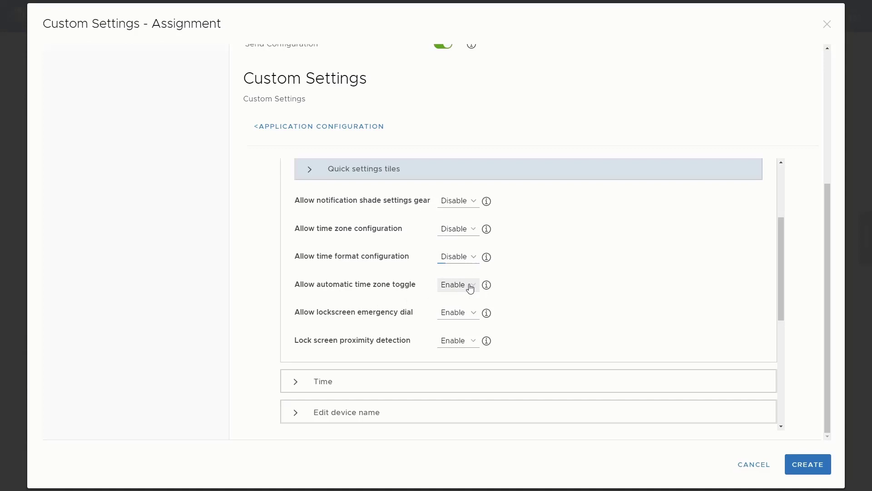
left_click(468, 318)
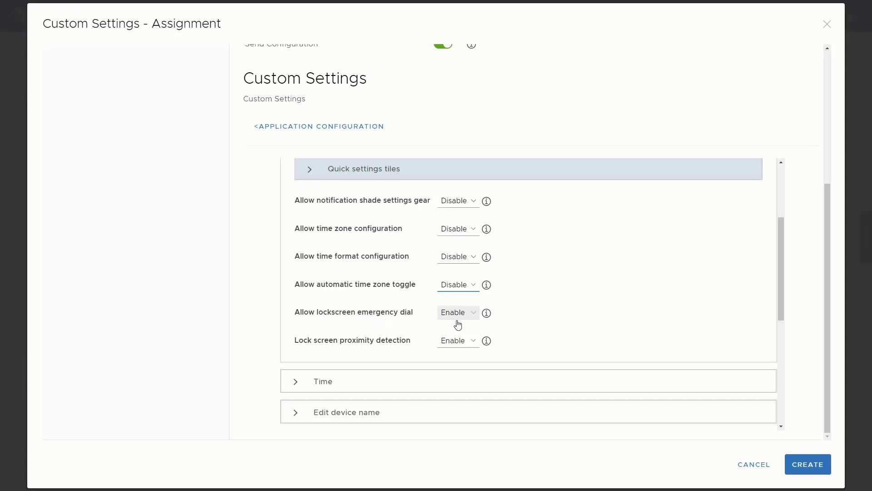
scroll(555, 306, "down", 2)
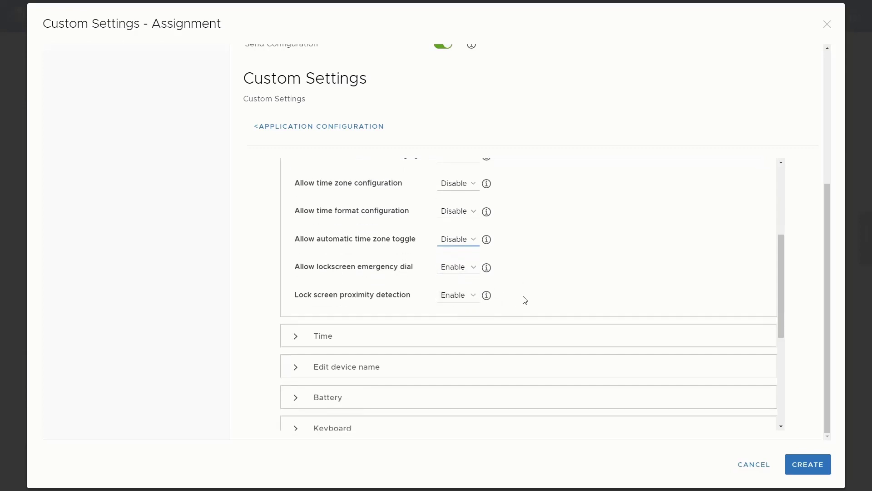
scroll(547, 283, "down", 6)
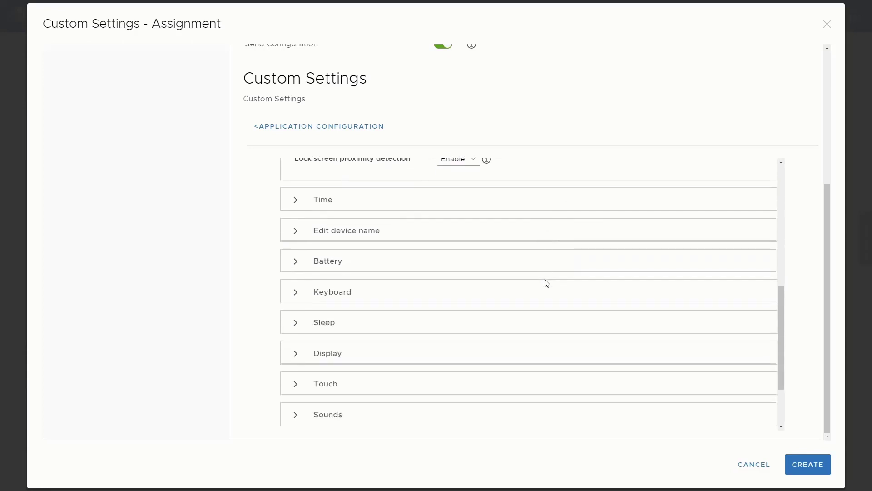
Review the Time and Edit device name sections, then expand the Battery category
left_click(320, 203)
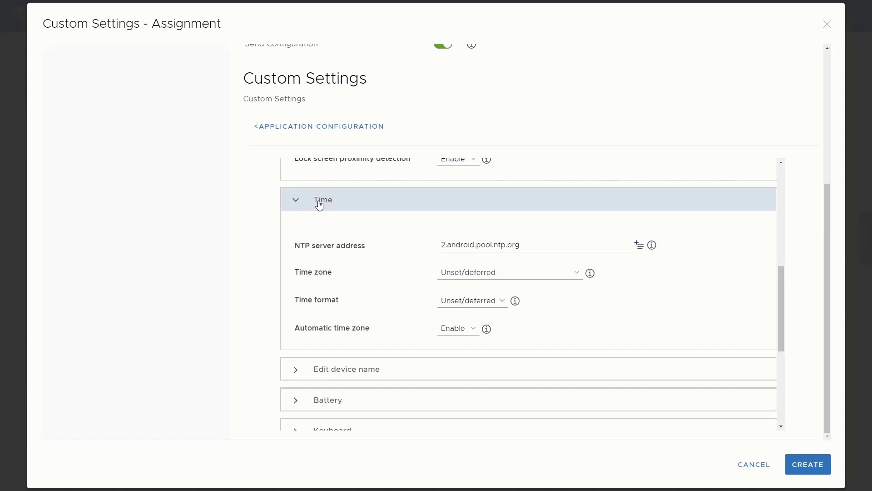
left_click(296, 203)
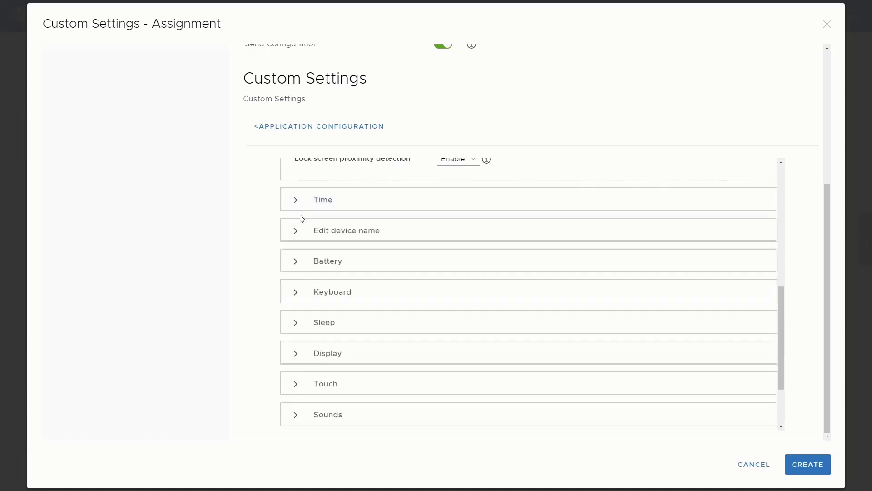
left_click(354, 235)
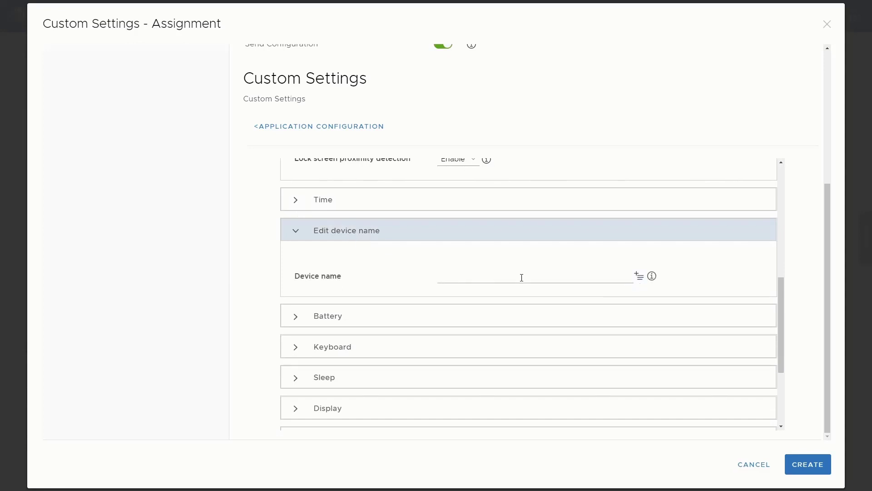
left_click(297, 233)
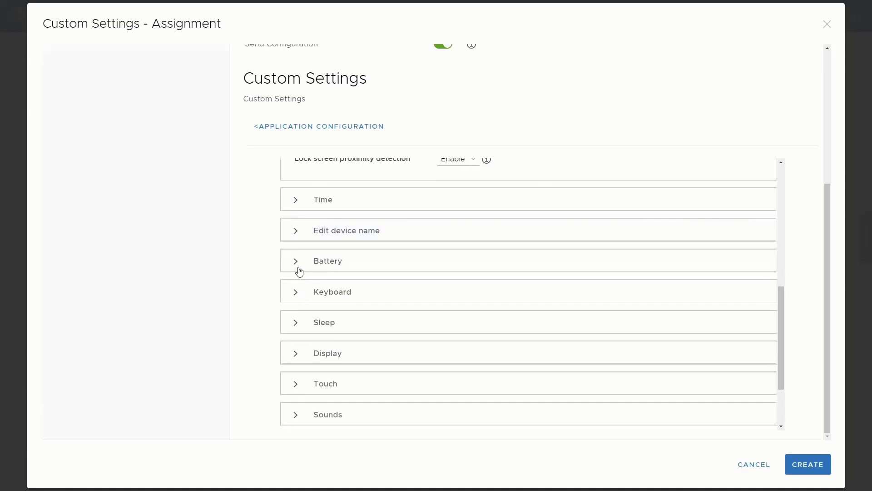
left_click(298, 266)
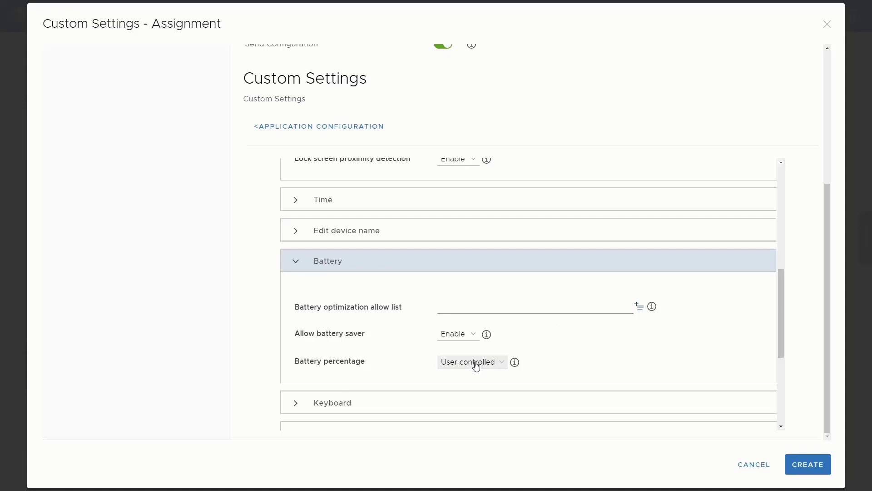
Set Battery percentage to Enable
scroll(527, 333, "down", 2)
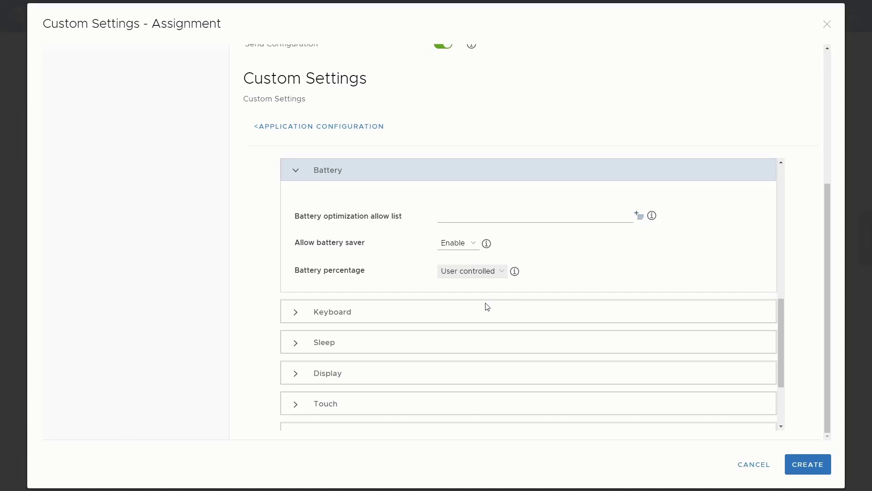
left_click(487, 307)
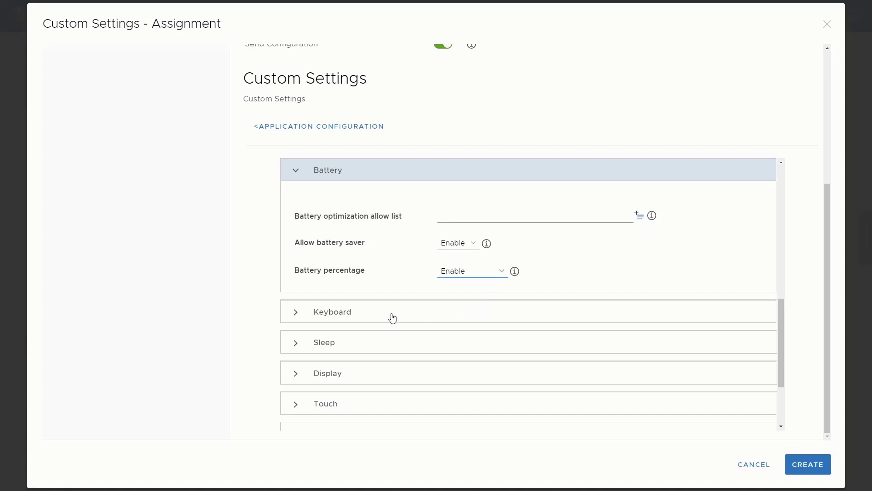
scroll(459, 327, "down", 2)
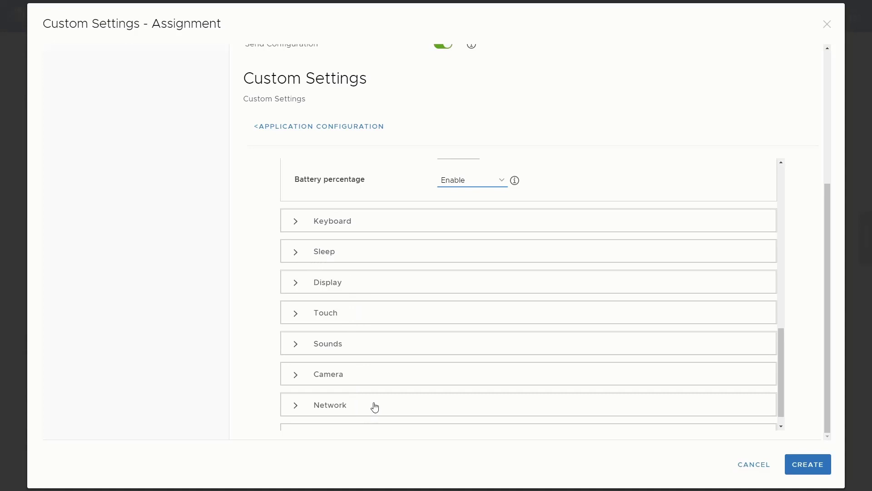
scroll(375, 407, "down", 1)
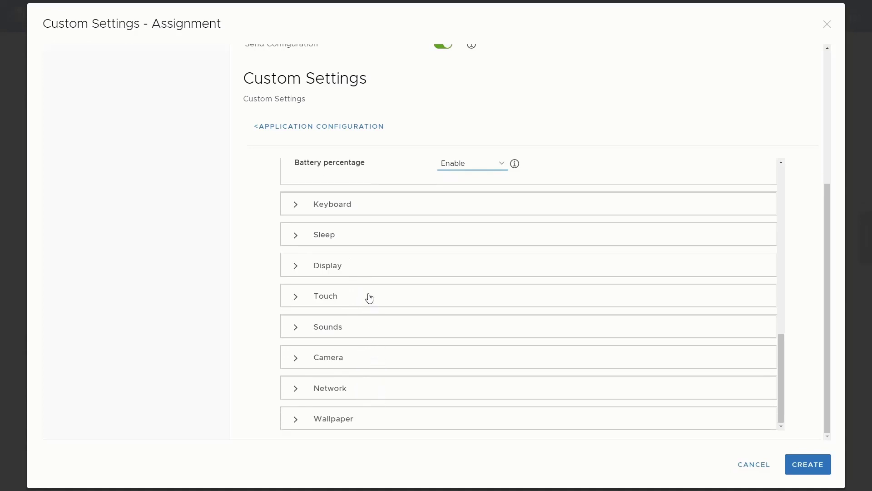
scroll(366, 298, "up", 3)
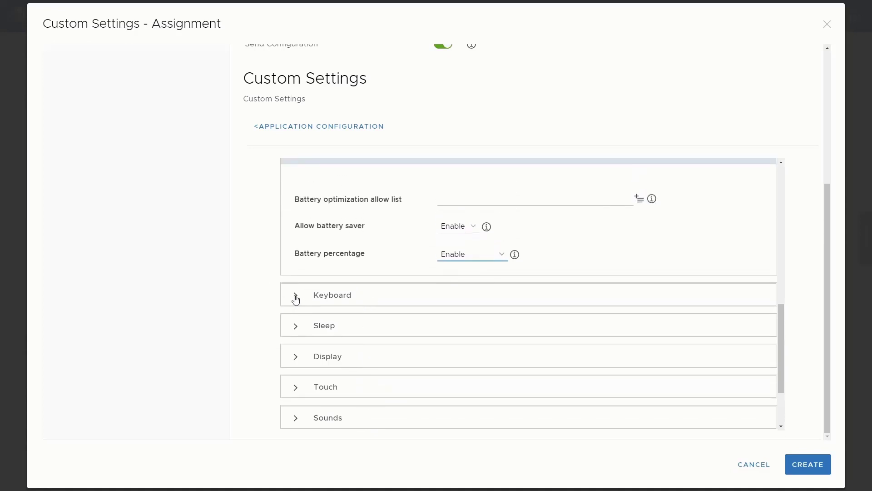
Check the Keyboard section, then set Sleep's time to sleep after inactivity to 1 minute
left_click(296, 298)
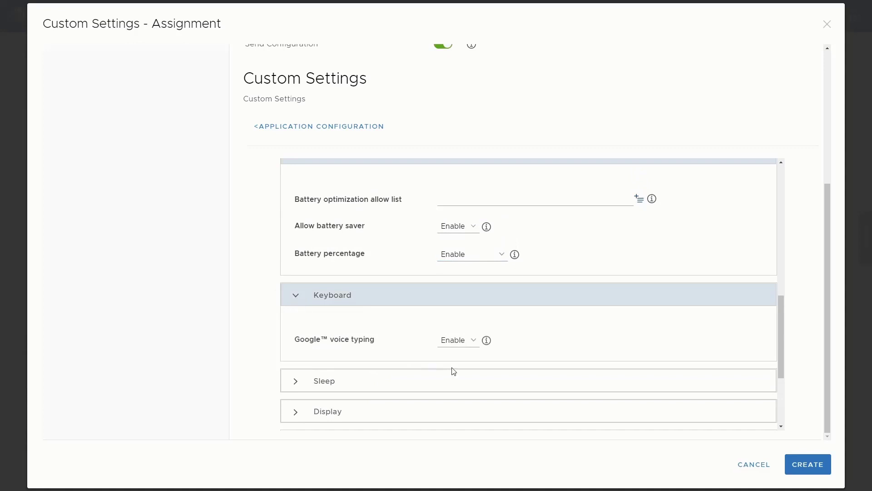
left_click(296, 298)
scroll(295, 297, "down", 1)
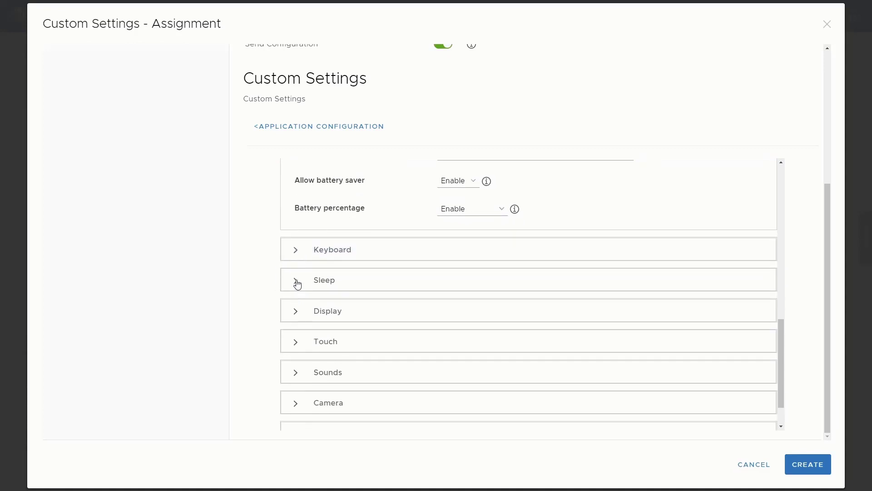
left_click(296, 282)
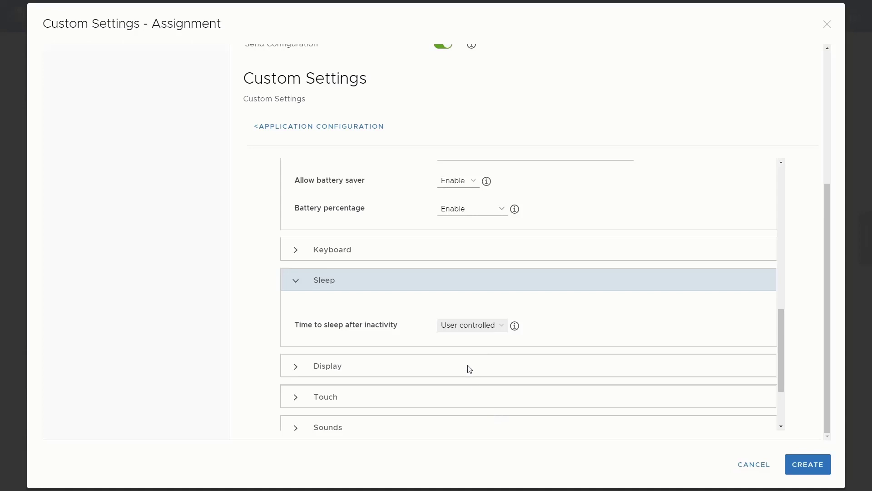
left_click(472, 375)
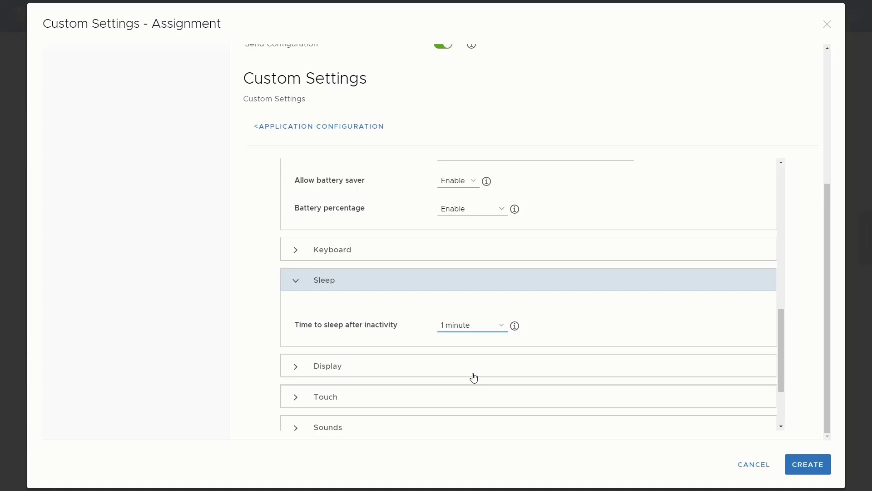
Set Display's Auto-rotate screen to Enable, leaving other display options User controlled
left_click(296, 367)
scroll(581, 339, "down", 3)
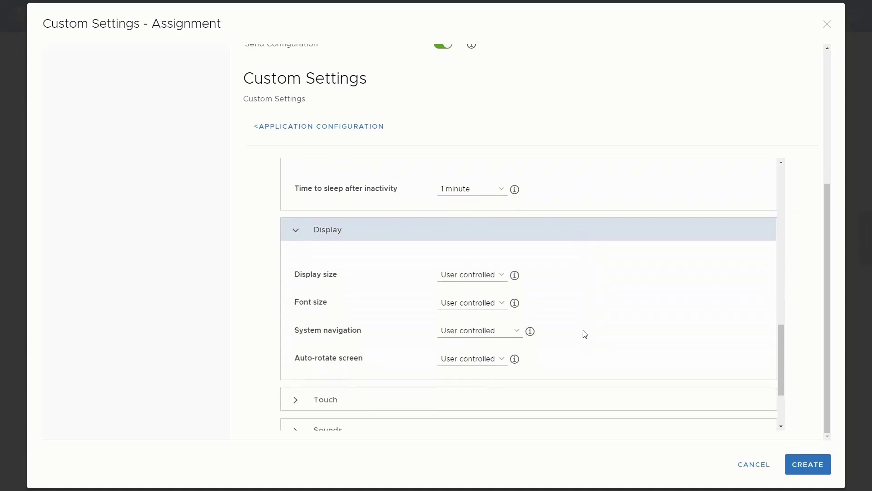
scroll(585, 329, "down", 1)
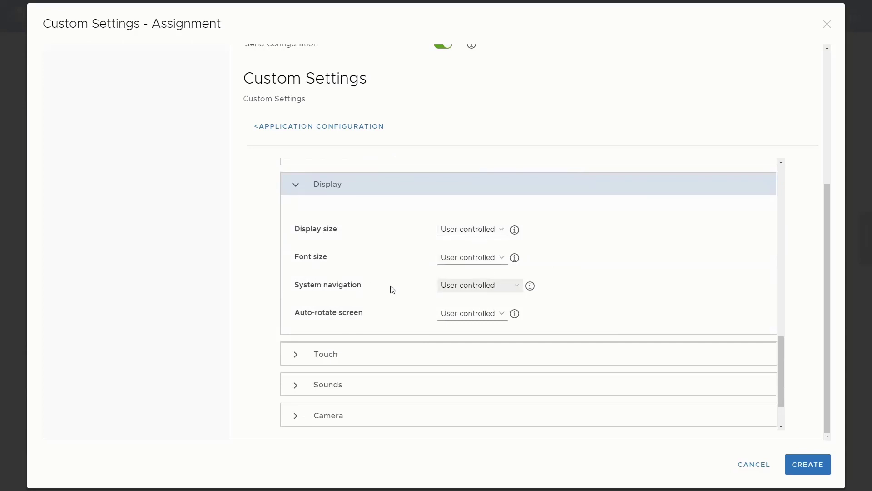
mouse_move(527, 291)
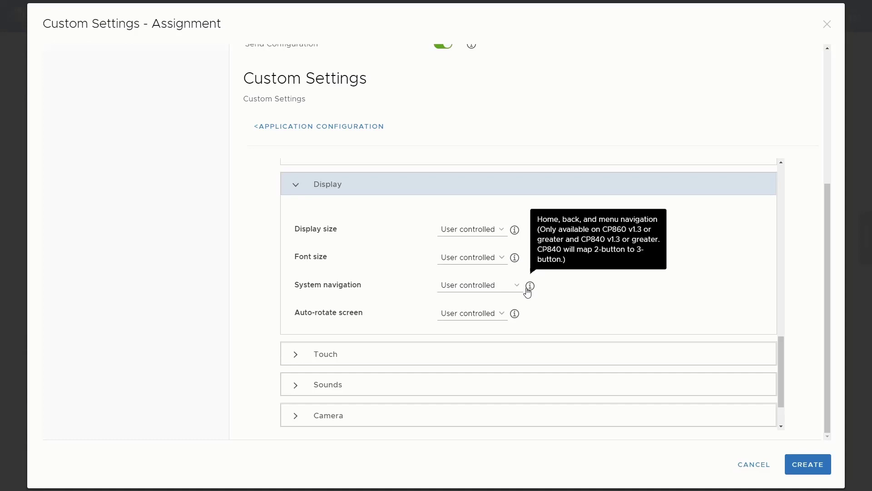
mouse_move(516, 234)
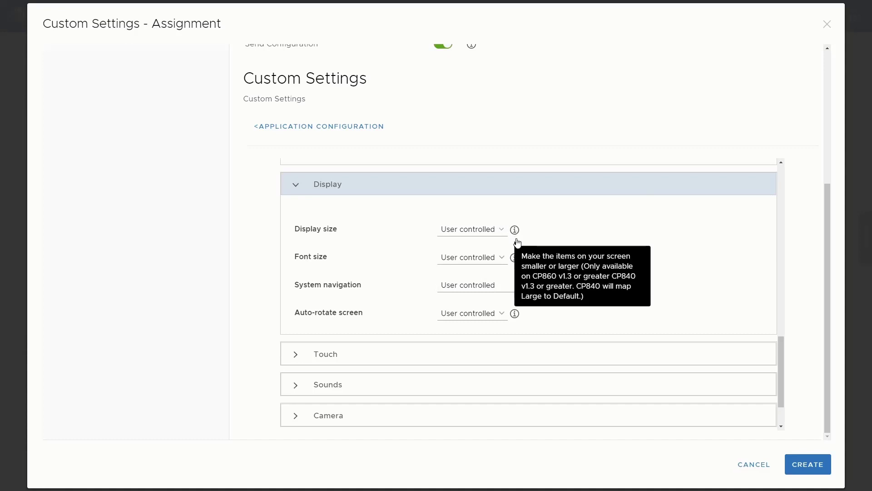
mouse_move(516, 260)
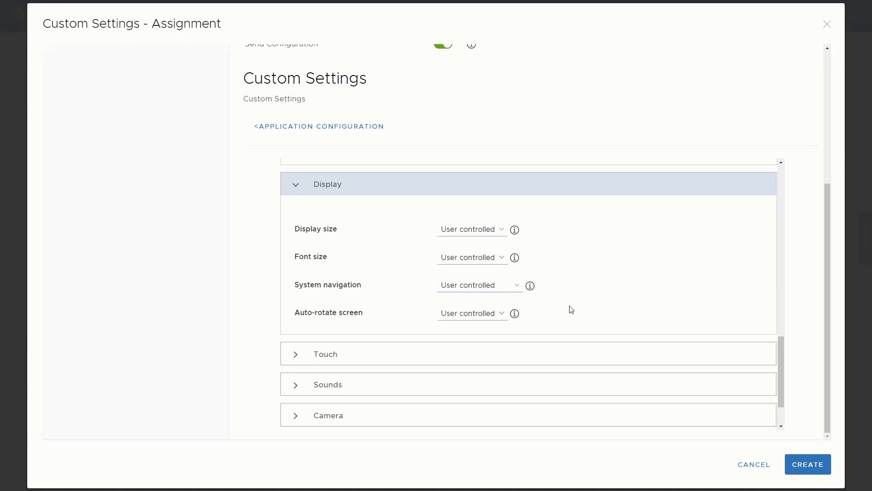
left_click(472, 313)
left_click(474, 343)
left_click(296, 186)
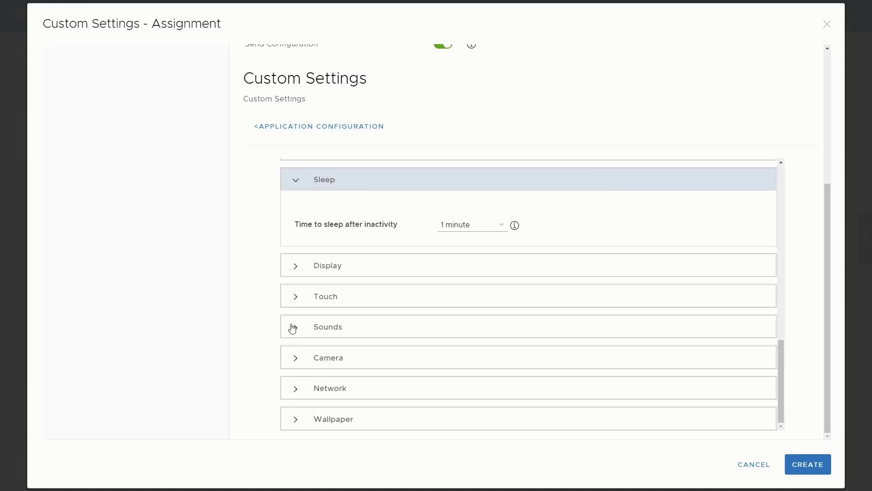
Set Dialpad tones, Touch sounds and Vibrate on tap to Enable under Sounds > Touch
left_click(295, 328)
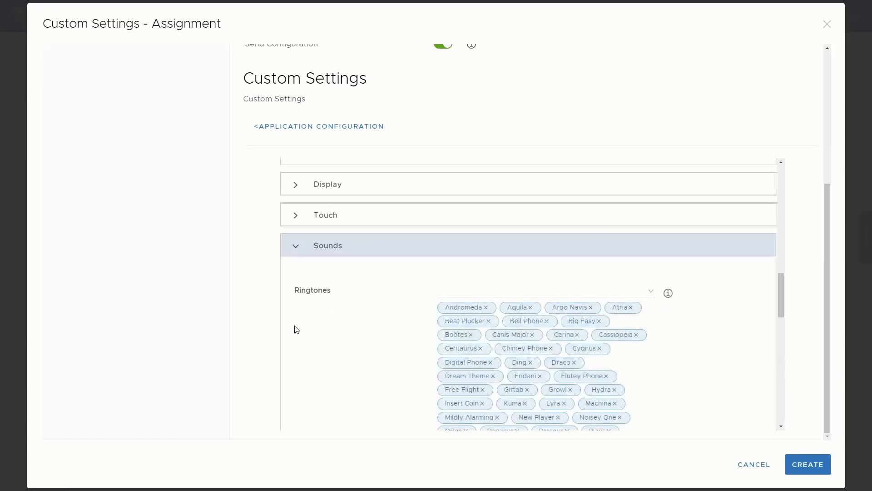
left_click(297, 217)
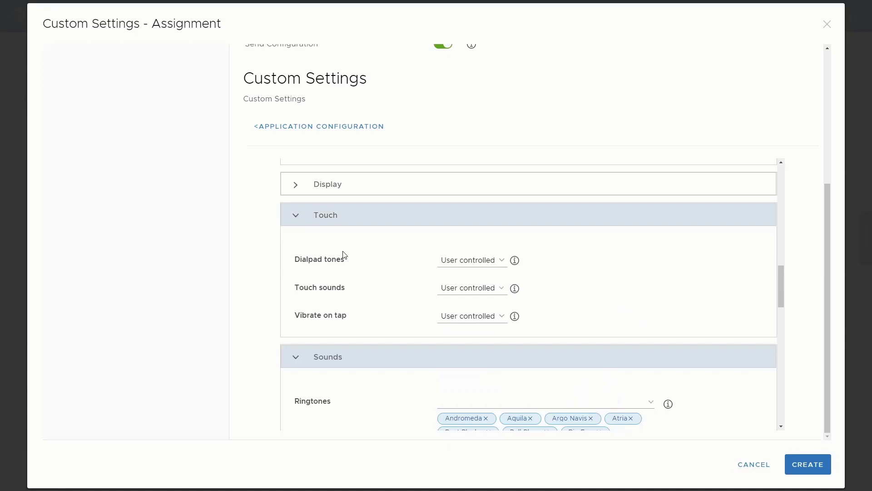
left_click(345, 263)
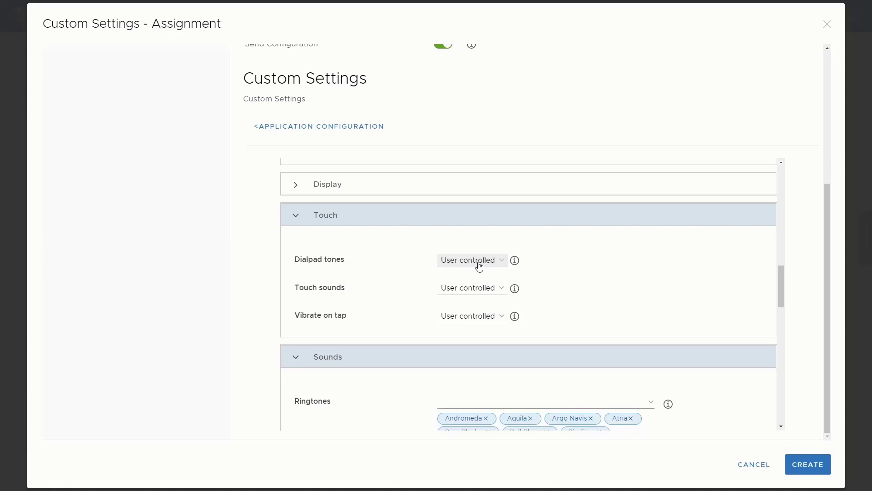
left_click(484, 293)
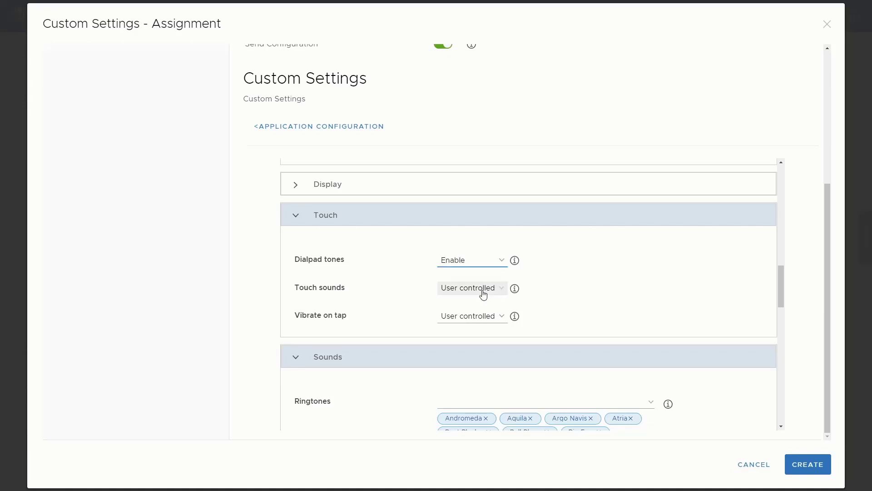
left_click(481, 324)
left_click(461, 321)
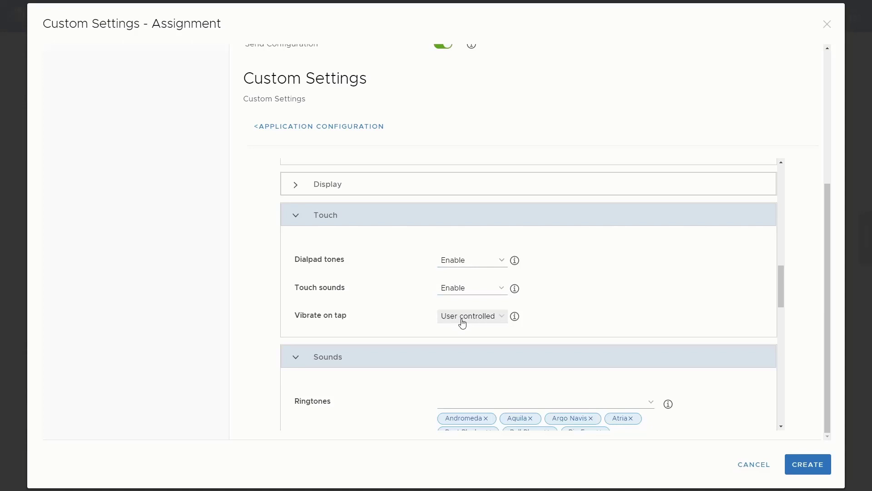
left_click(466, 347)
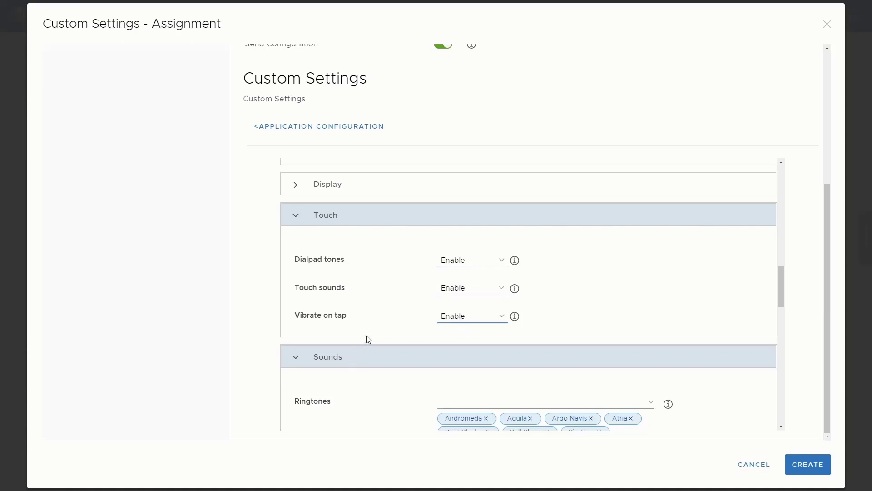
Remove Zeta from the allowed Ringtones and review the remaining sound lists
scroll(369, 338, "down", 4)
scroll(371, 332, "down", 2)
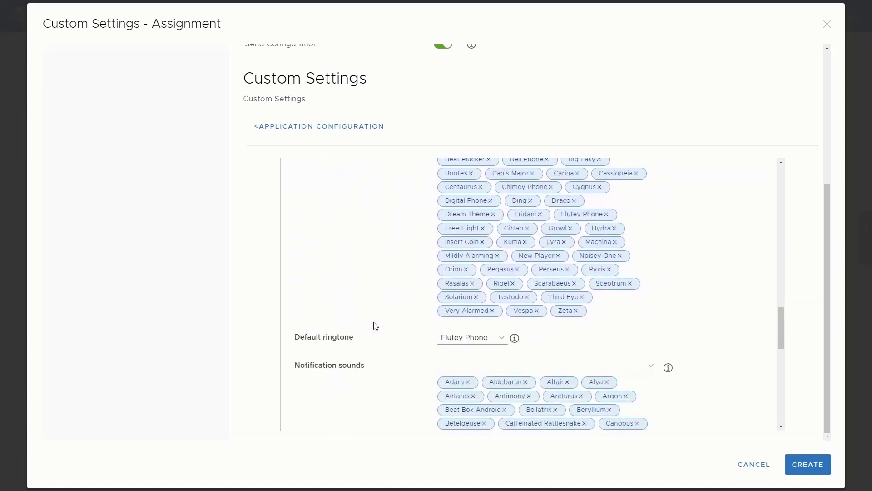
scroll(373, 323, "up", 1)
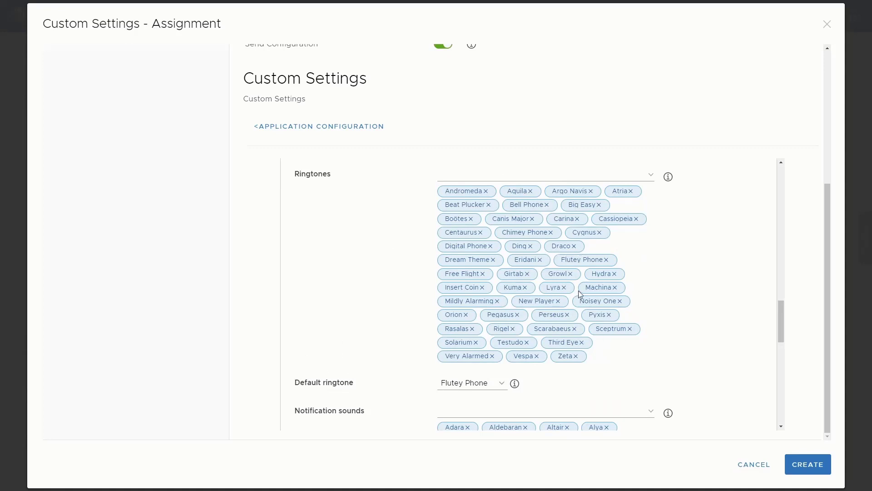
left_click(576, 357)
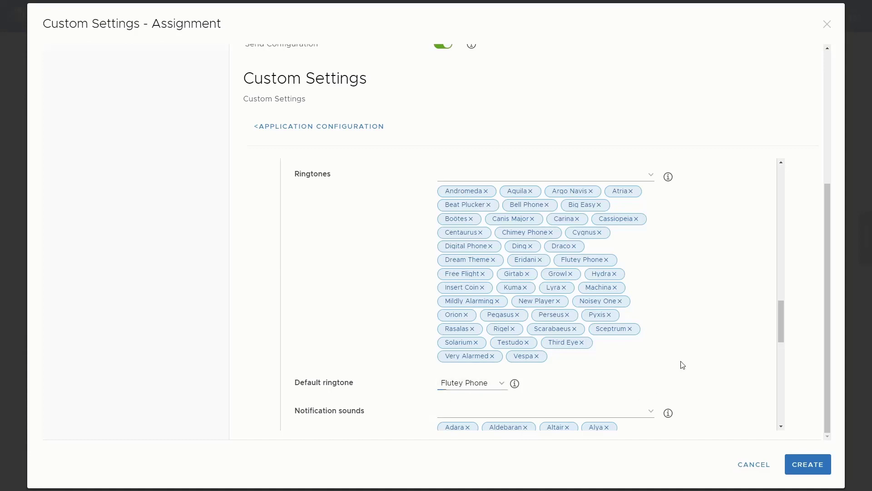
scroll(722, 342, "down", 6)
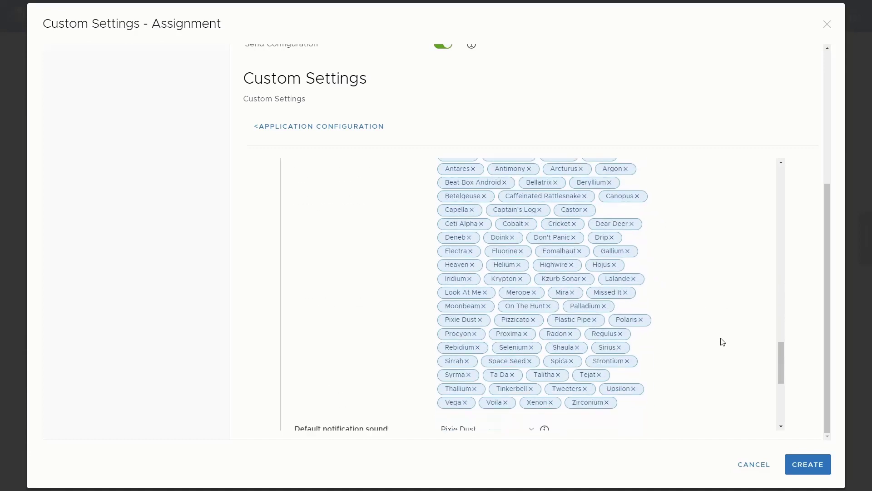
scroll(723, 341, "up", 1)
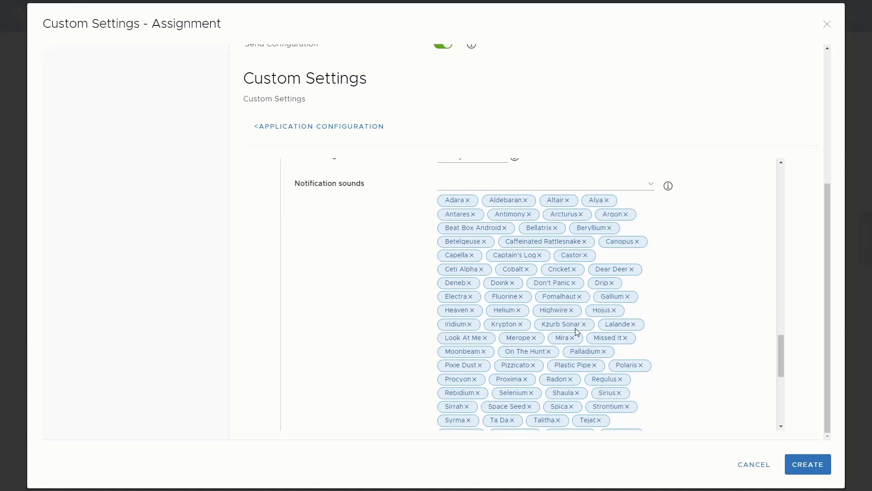
scroll(575, 328, "down", 1)
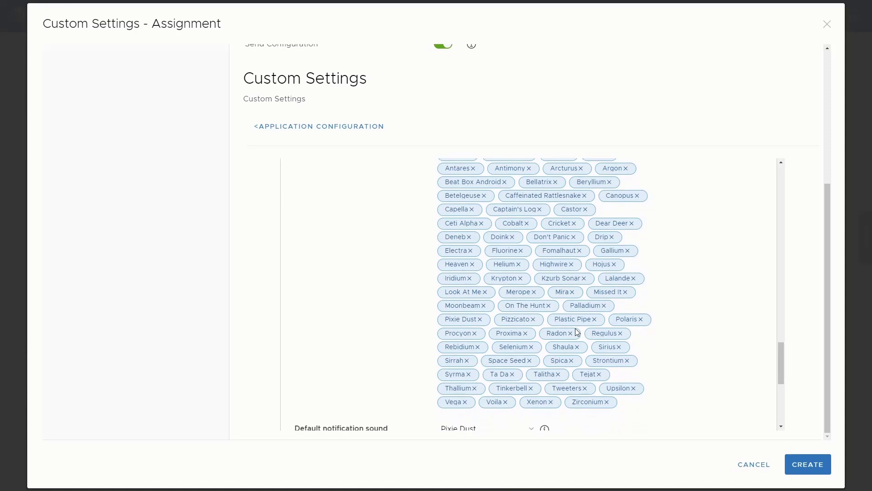
scroll(575, 328, "down", 2)
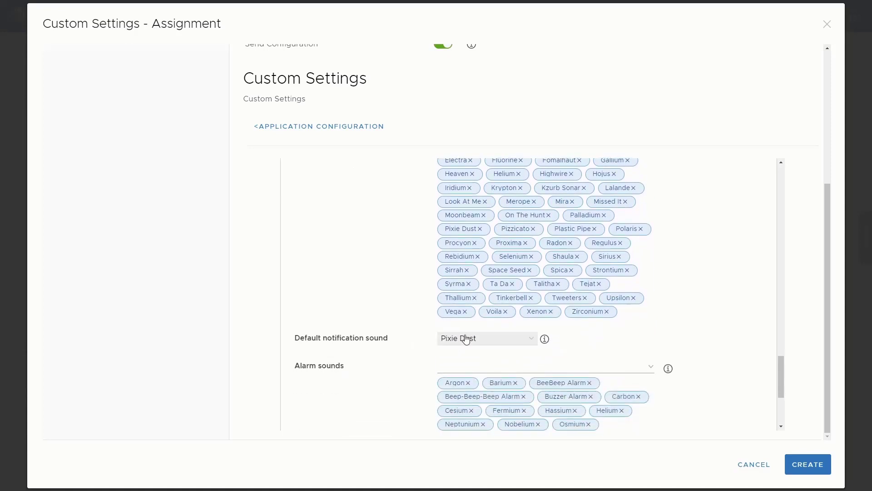
scroll(389, 313, "down", 2)
scroll(390, 314, "down", 1)
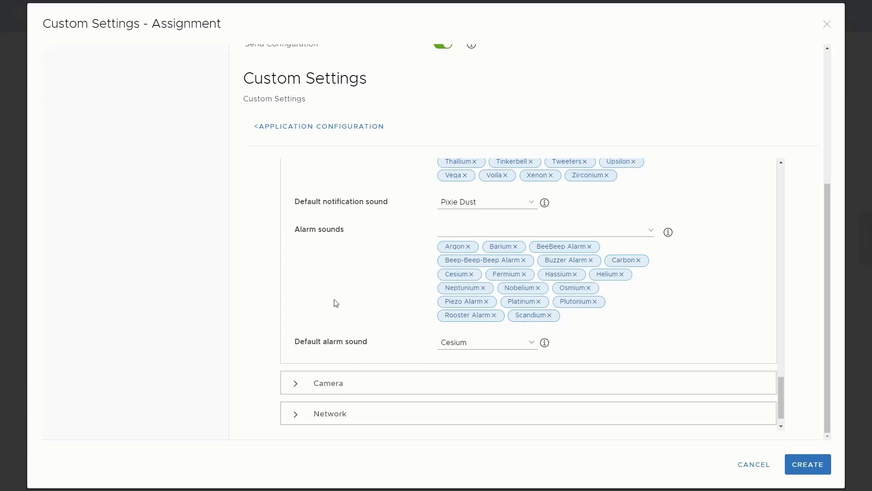
scroll(323, 284, "up", 10)
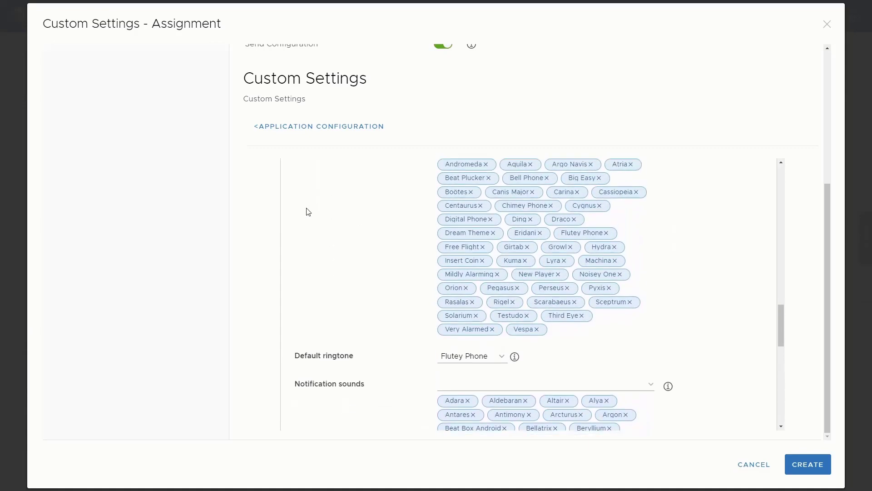
scroll(307, 210, "up", 3)
Show the Camera and Network groups, keeping Jump to camera User controlled and captive portal Wi-Fi validation enabled
left_click(296, 223)
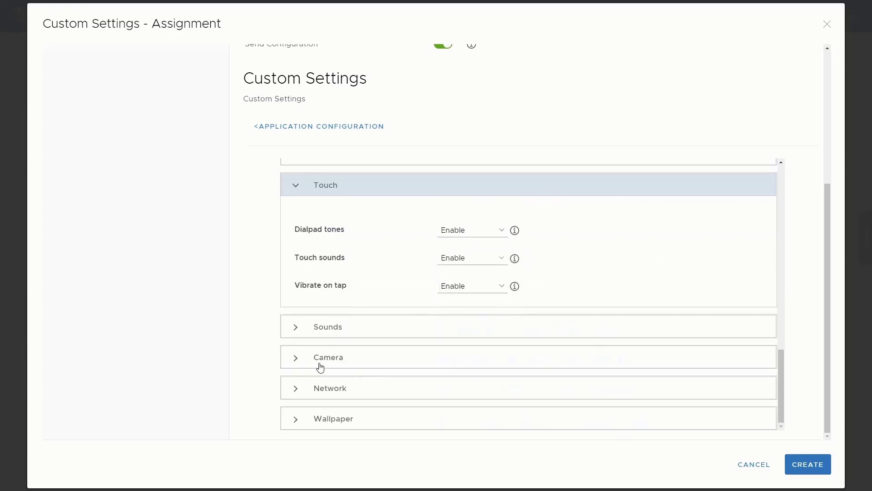
left_click(323, 358)
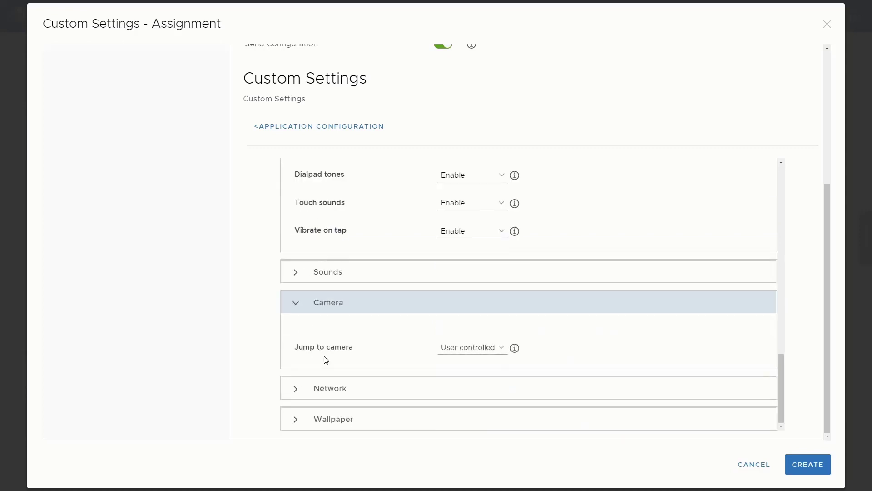
mouse_move(516, 349)
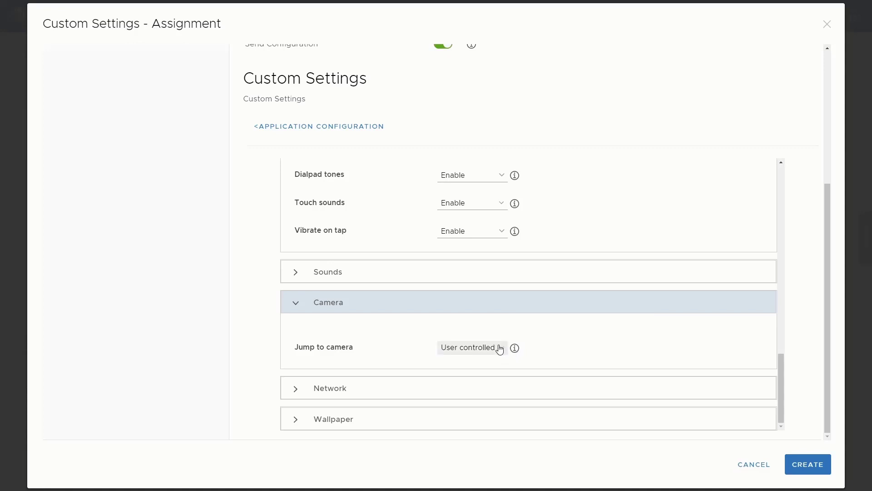
left_click(309, 394)
scroll(484, 370, "down", 2)
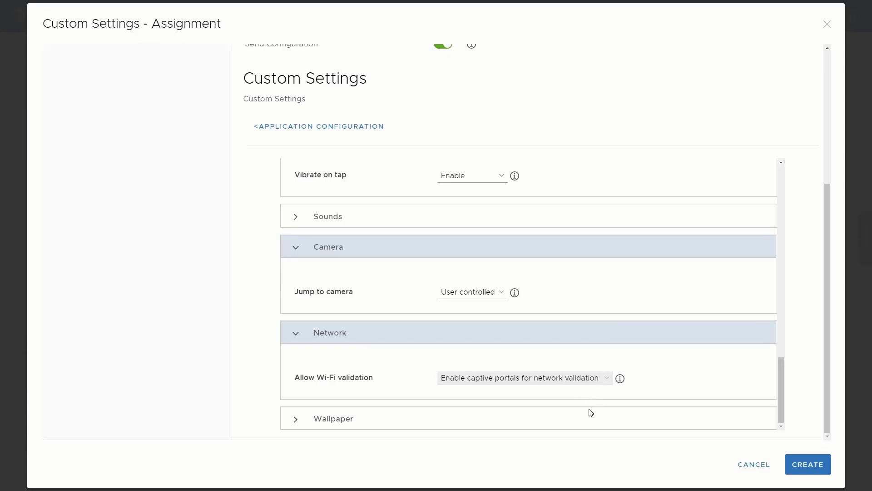
mouse_move(619, 383)
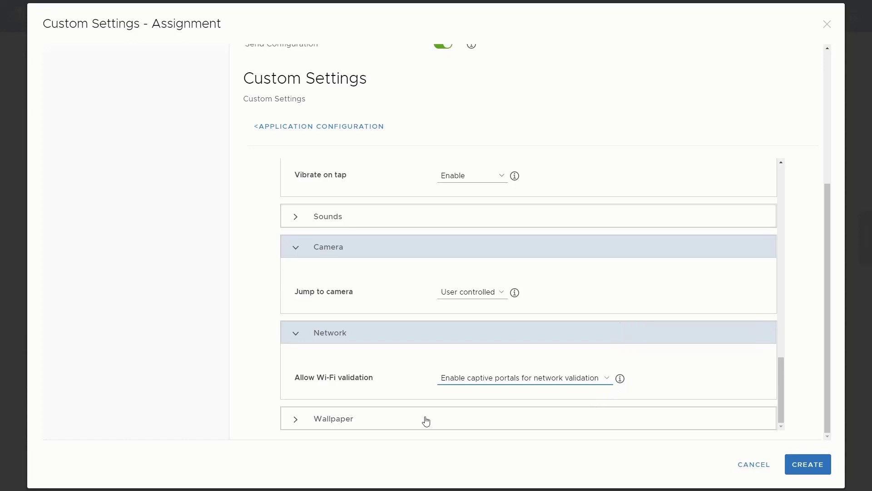
Expand the Wallpaper group to show the lock and home screen wallpaper fields
left_click(296, 418)
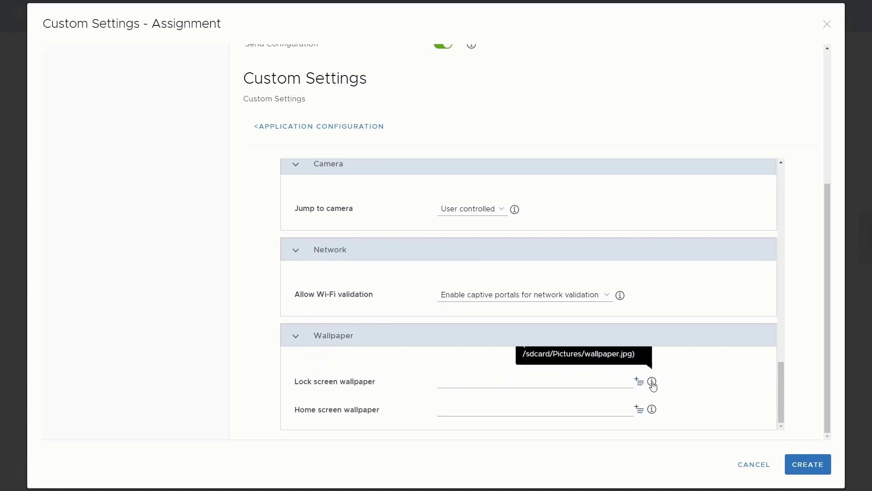
mouse_move(649, 381)
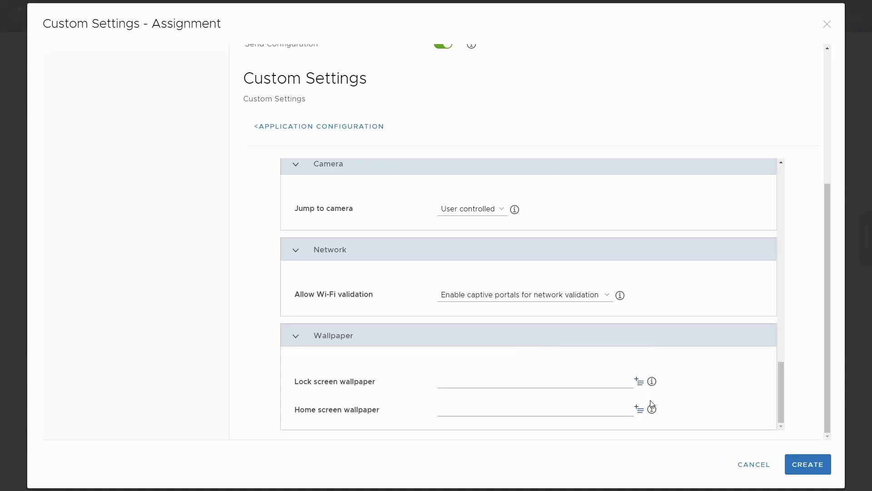
mouse_move(652, 409)
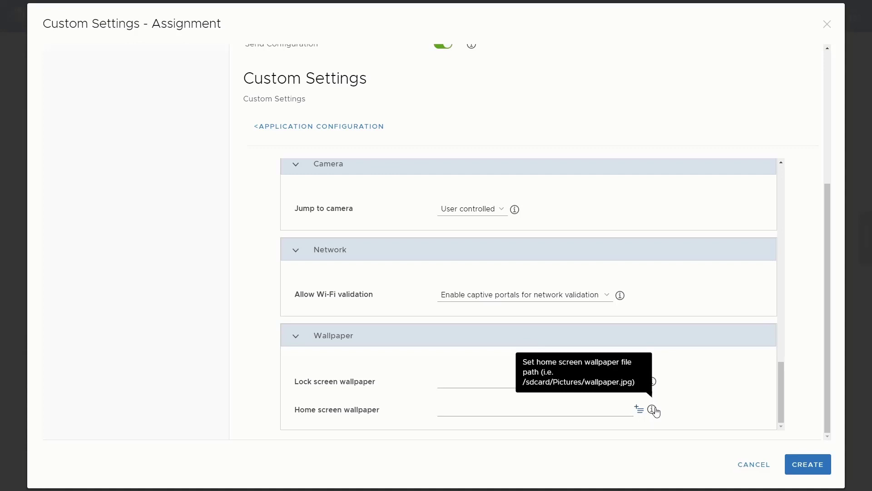
Browse the Home screen wallpaper lookup values and close the list without choosing one
left_click(640, 409)
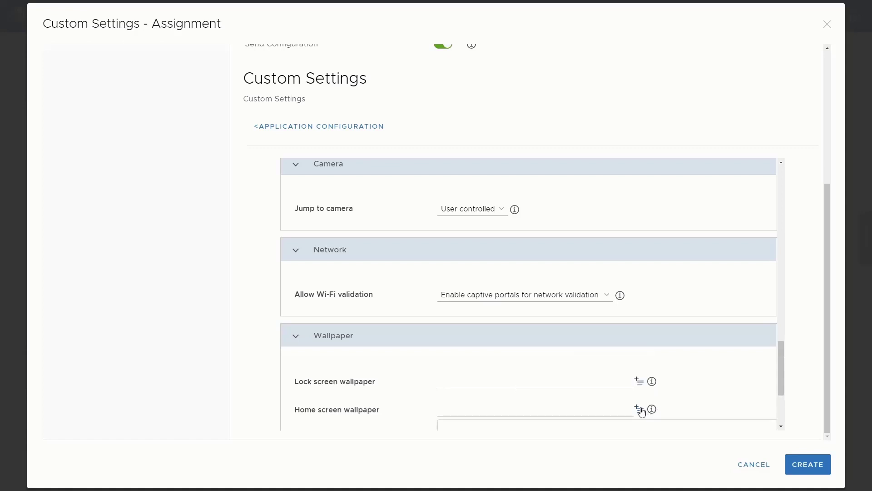
scroll(628, 385, "down", 2)
scroll(547, 383, "down", 3)
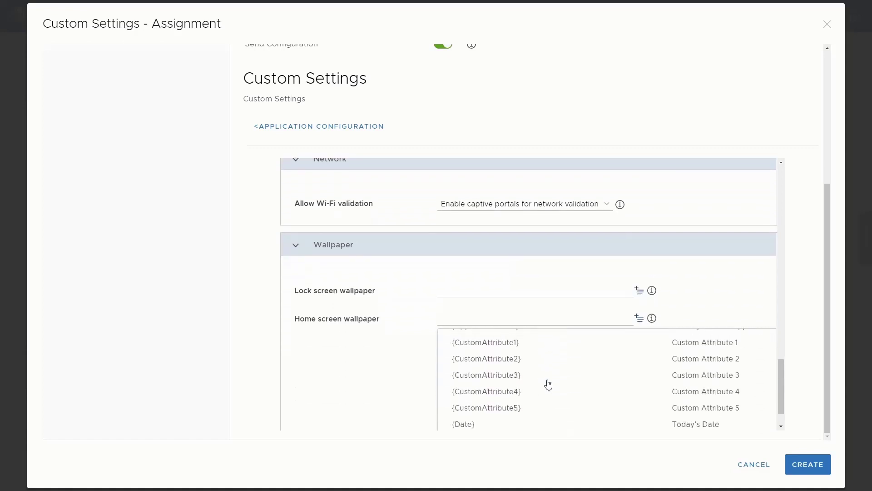
scroll(548, 384, "up", 5)
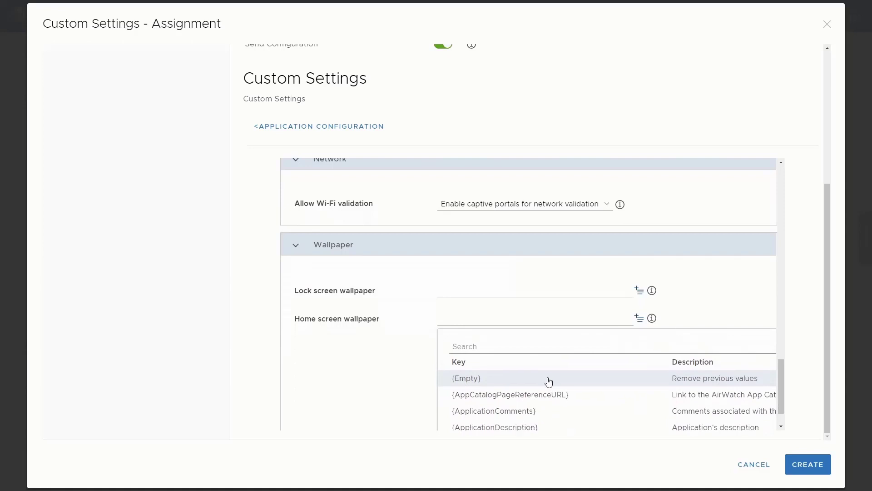
scroll(548, 382, "down", 5)
scroll(552, 378, "down", 4)
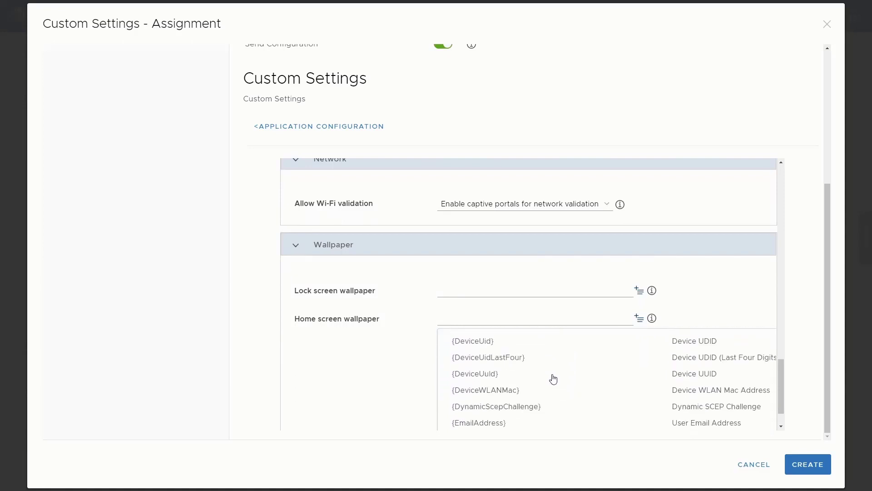
left_click(403, 356)
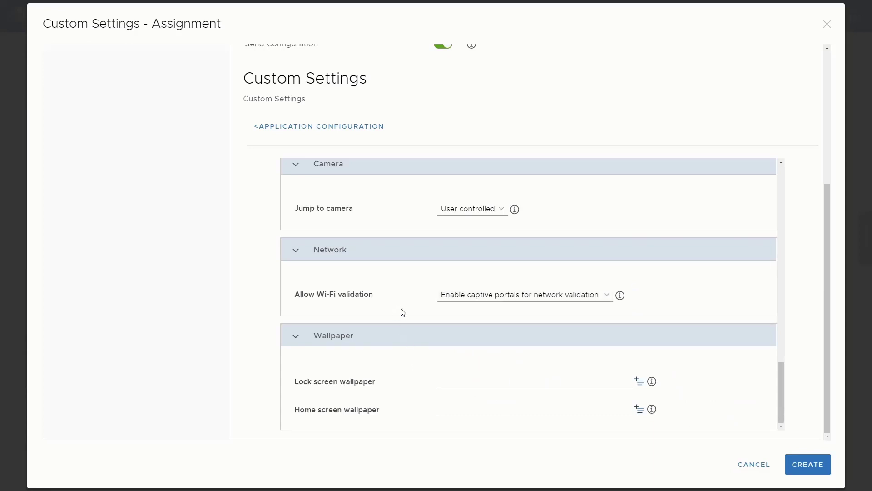
scroll(402, 312, "up", 5)
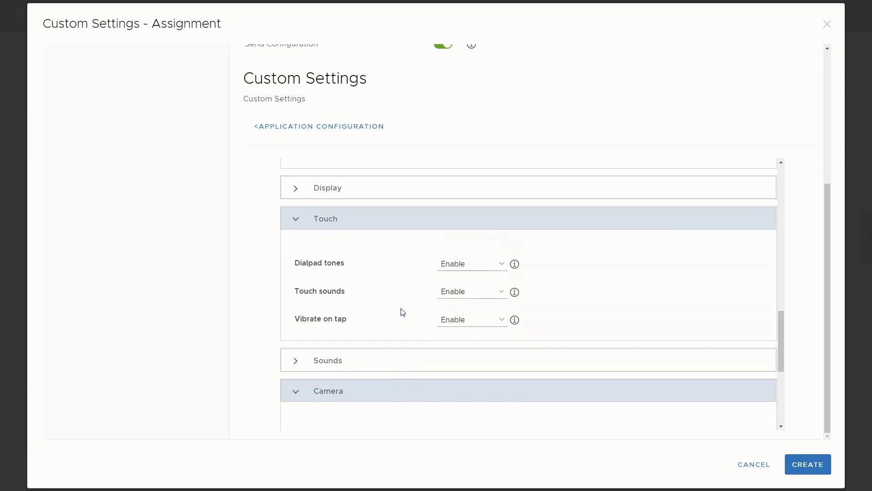
Create and save the Cisco Webex 800 assignment to reach Preview Assigned Devices
left_click(814, 469)
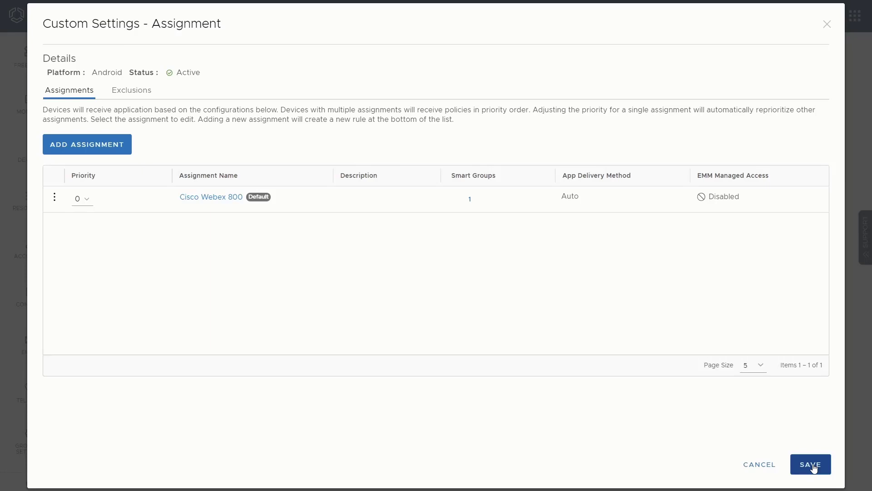
left_click(811, 465)
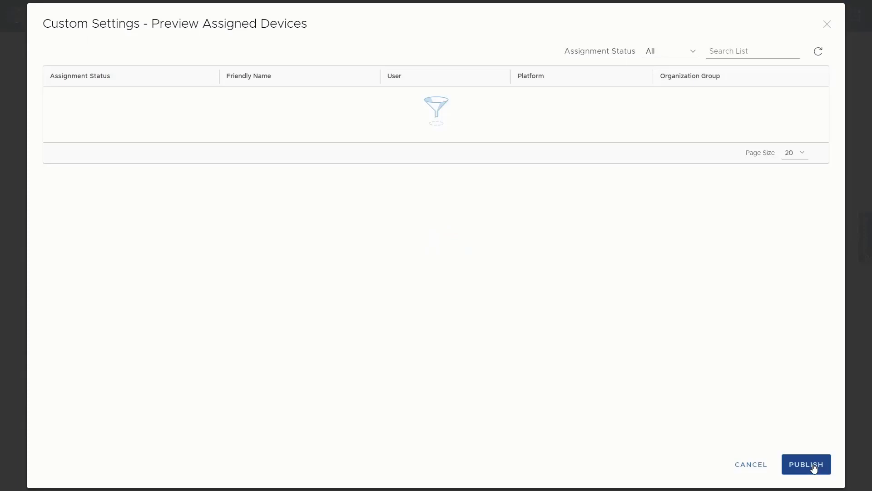